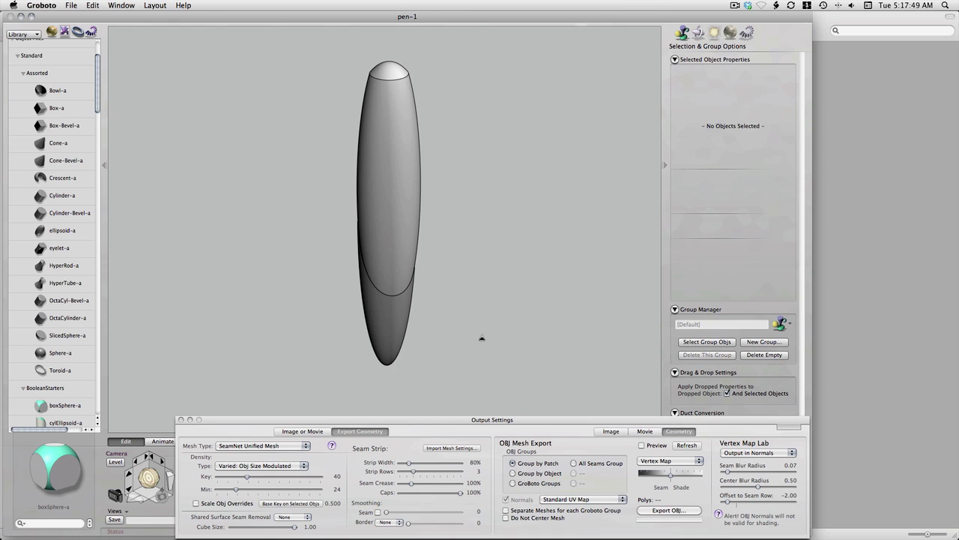
Examine the overlapping ellipsoid pieces of the pen body and their seams by orbiting around them and selecting the pieces individually.
left_click_drag(464, 337, 561, 337)
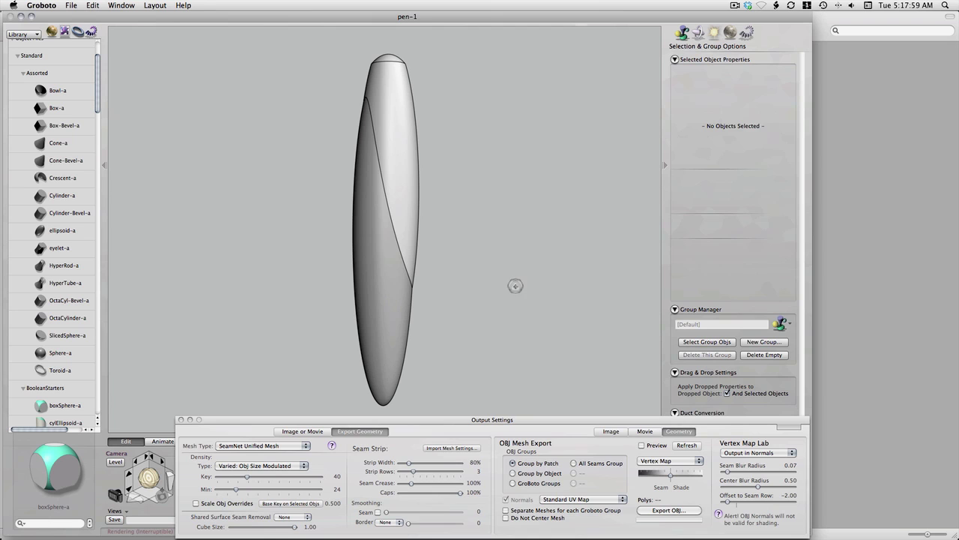
left_click_drag(516, 287, 374, 312)
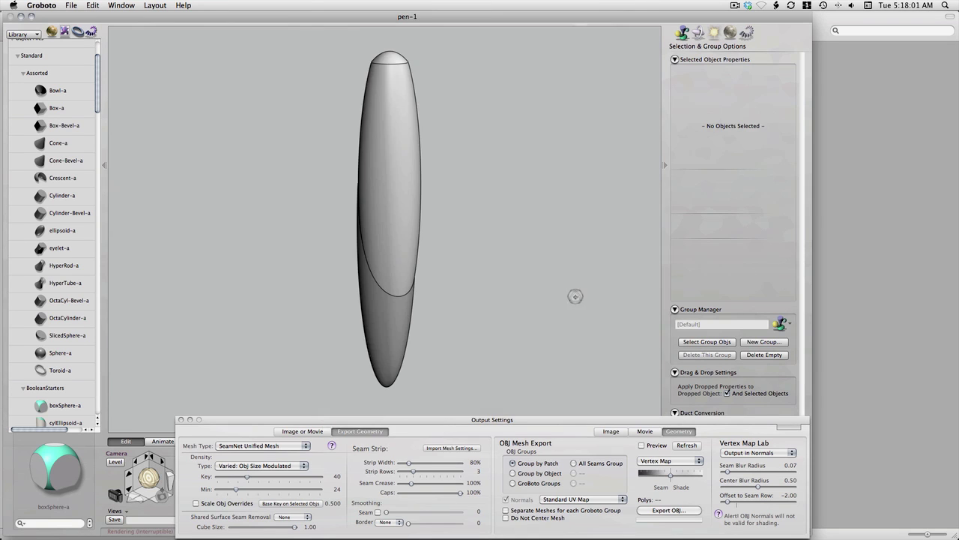
mouse_move(574, 295)
left_mouse_down()
mouse_move(265, 297)
mouse_move(505, 315)
mouse_move(569, 300)
left_mouse_up()
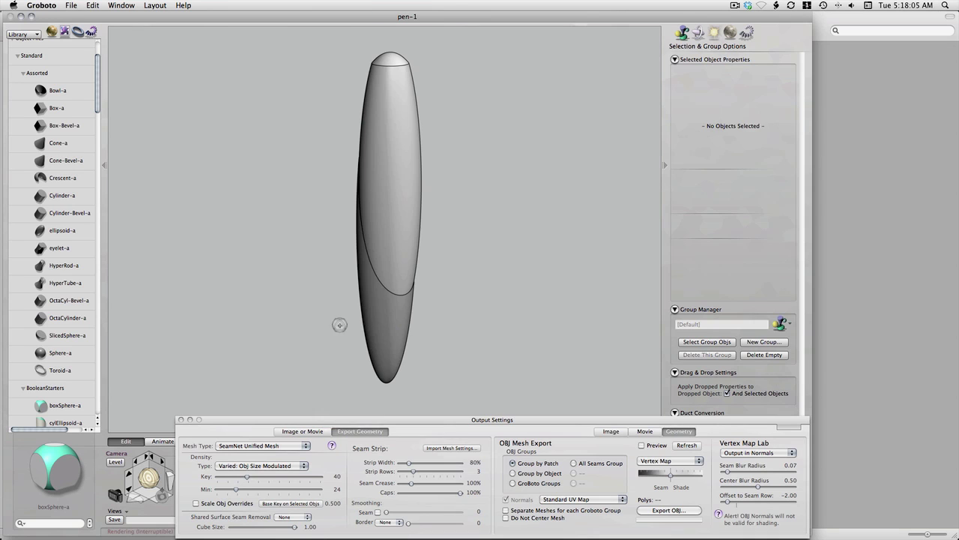
mouse_move(338, 325)
left_mouse_down()
mouse_move(405, 337)
mouse_move(445, 323)
left_mouse_up()
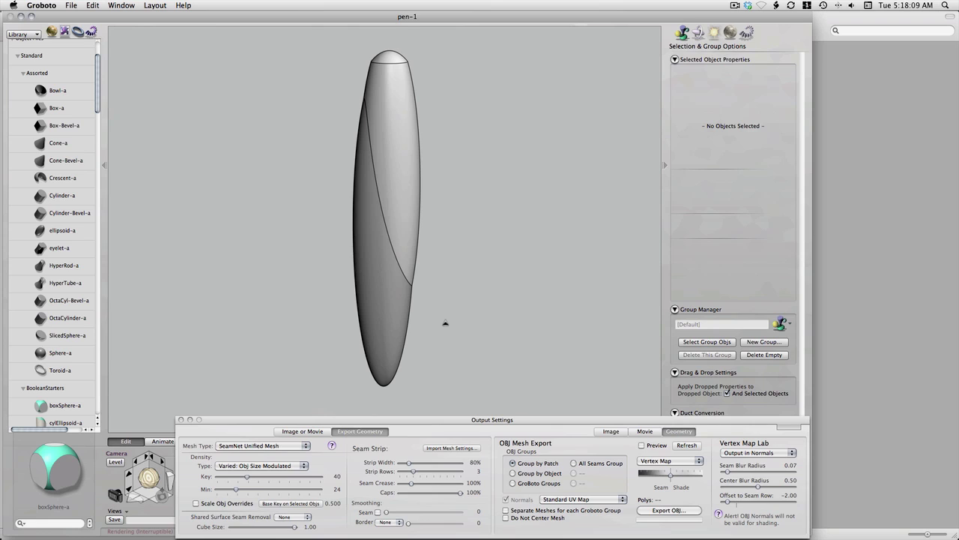
left_click(390, 311)
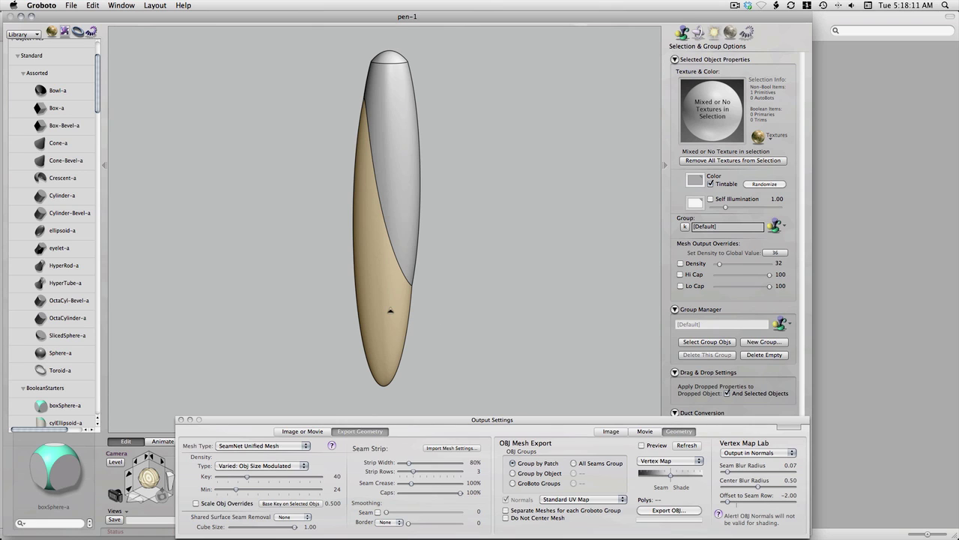
left_click(409, 231)
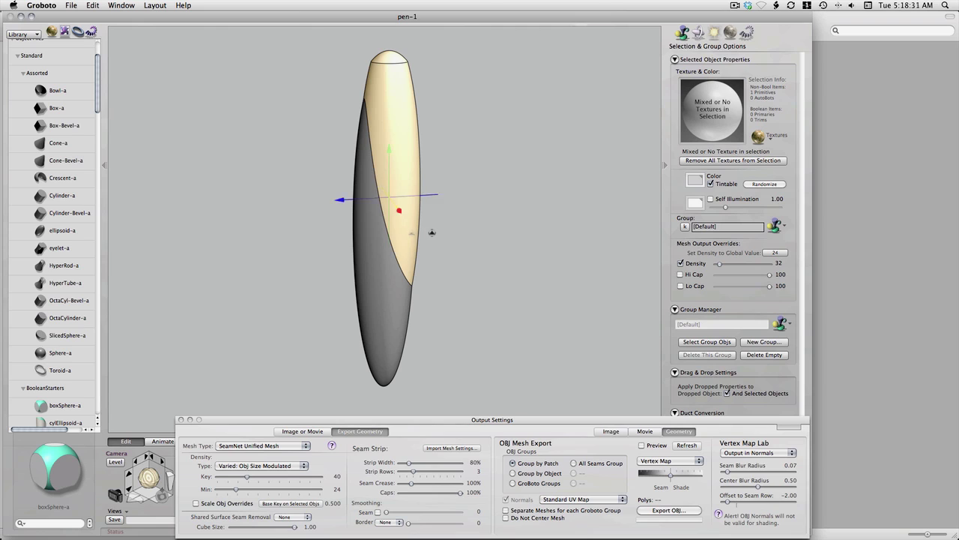
left_click(441, 232)
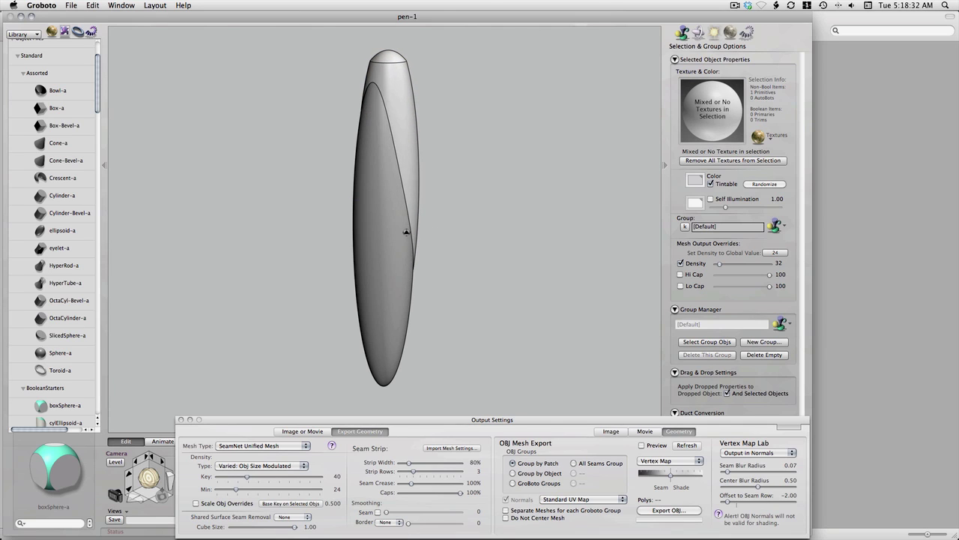
left_click_drag(406, 232, 483, 251)
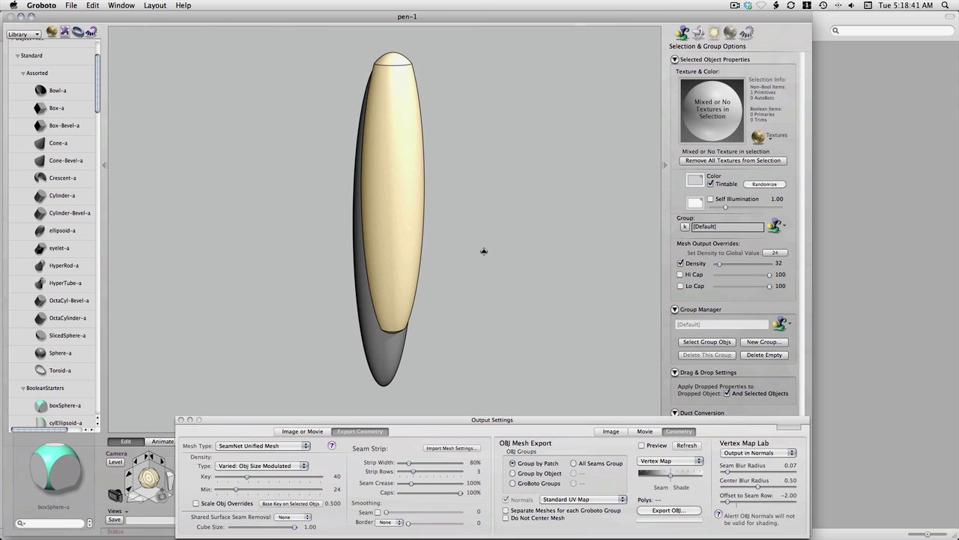
left_click(483, 252)
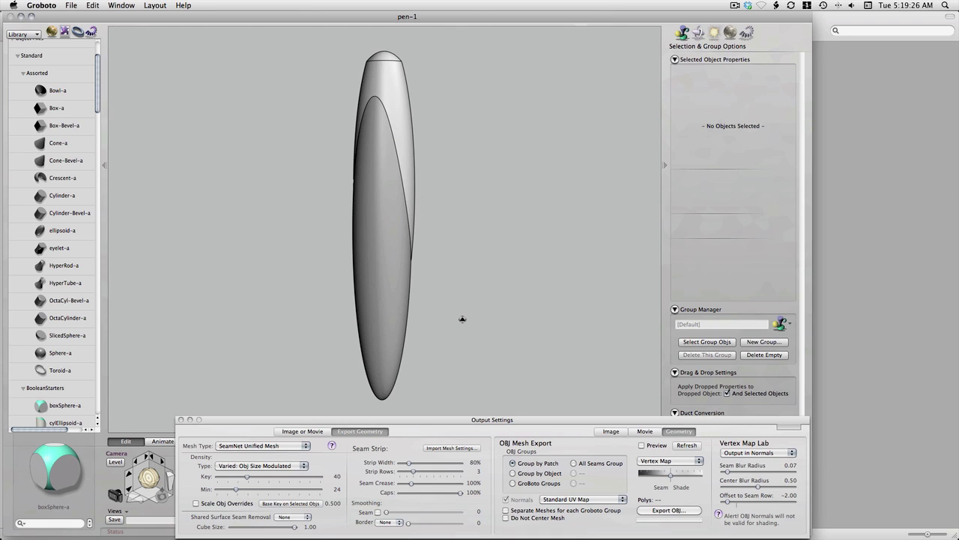
Turn on the mesh preview in Blueprint Opaque display, keep the vertex map output in normals, and inspect the mesh around the seam.
left_click(647, 461)
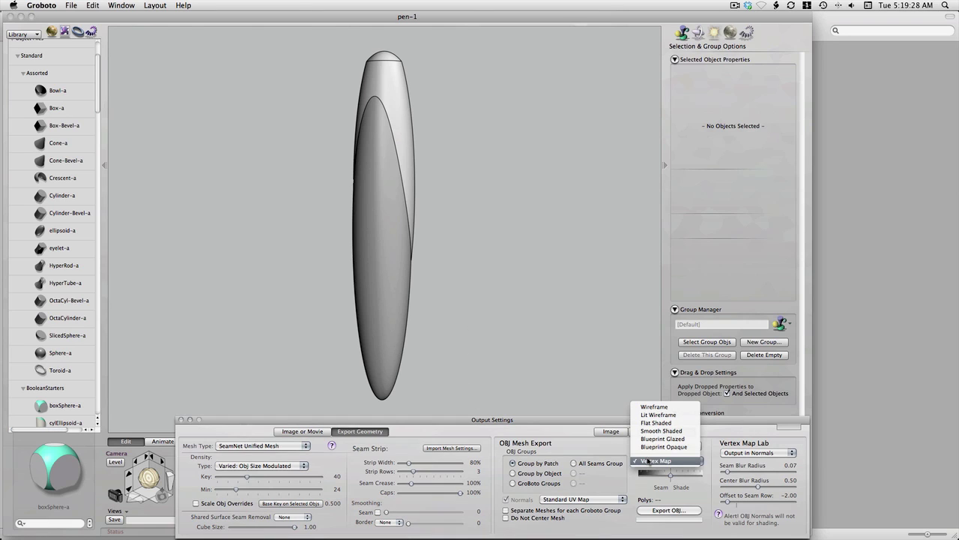
left_click(652, 449)
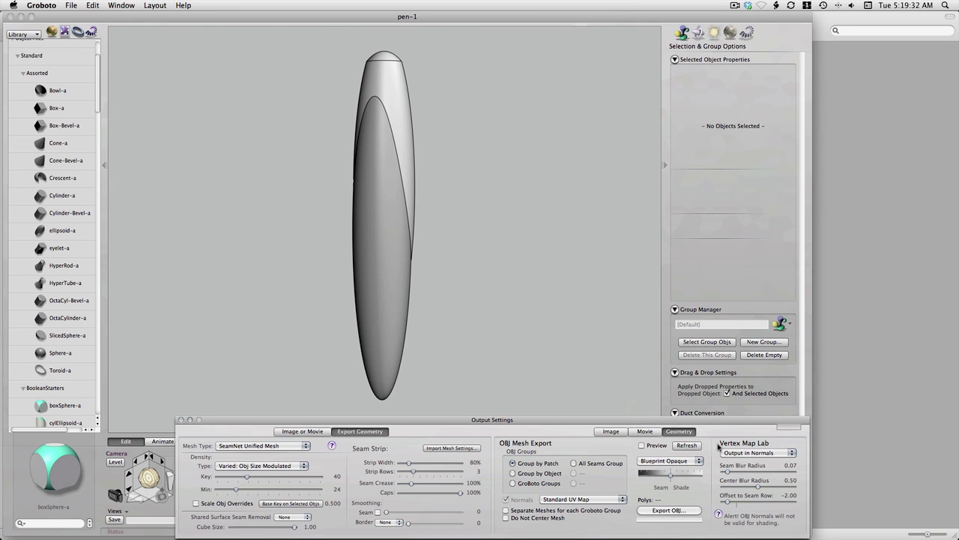
left_click(755, 452)
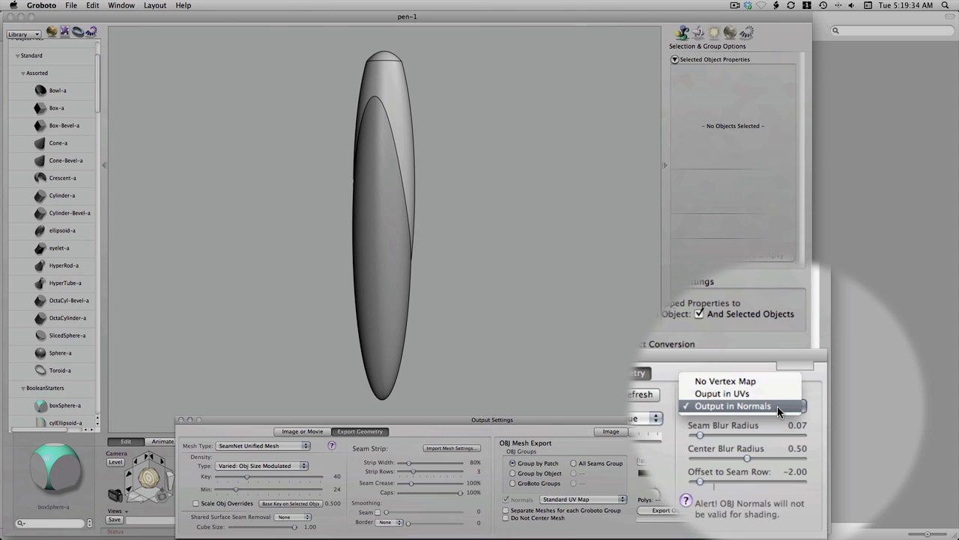
left_click(777, 405)
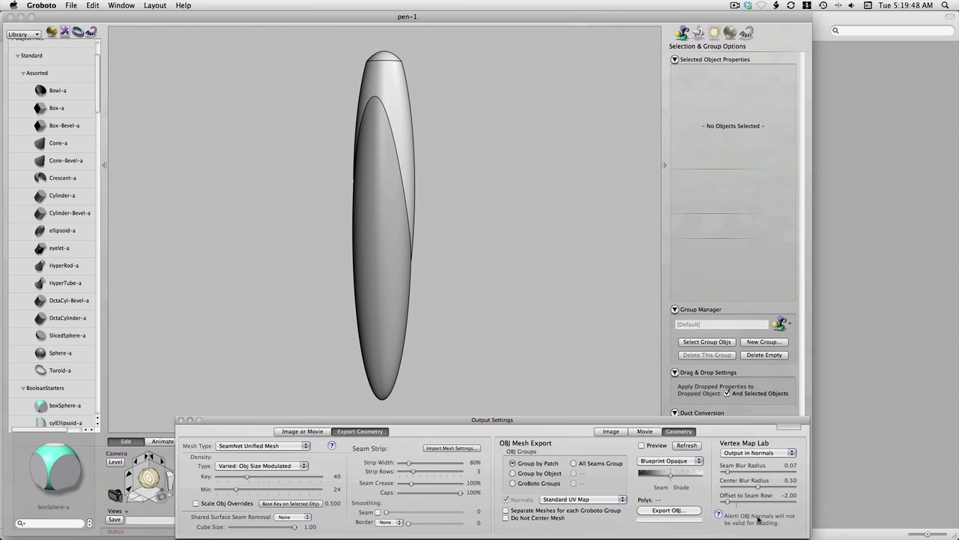
left_click(653, 445)
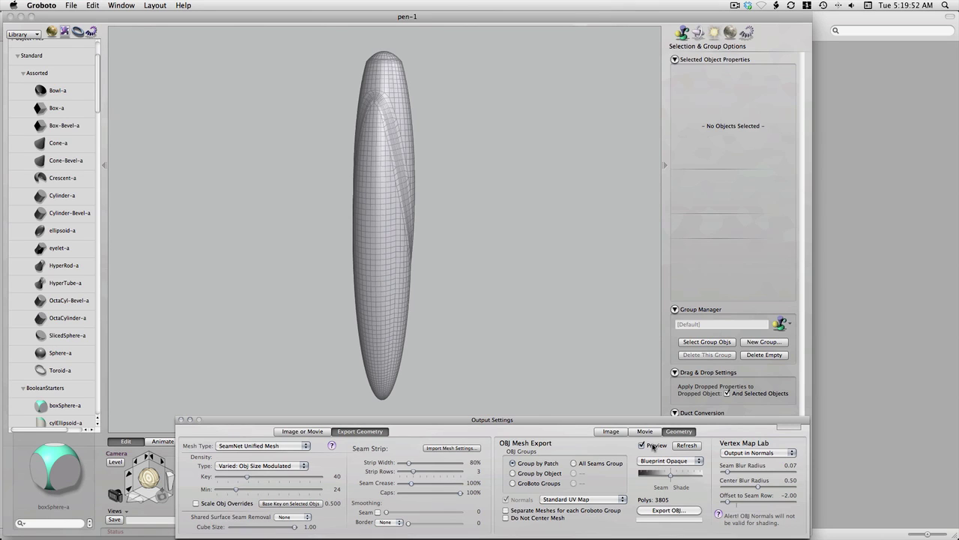
left_click(611, 381)
left_click_drag(610, 360, 375, 343)
Switch the mesh preview display to Vertex Map and inspect the falloff around the pen's seams.
left_click(650, 461)
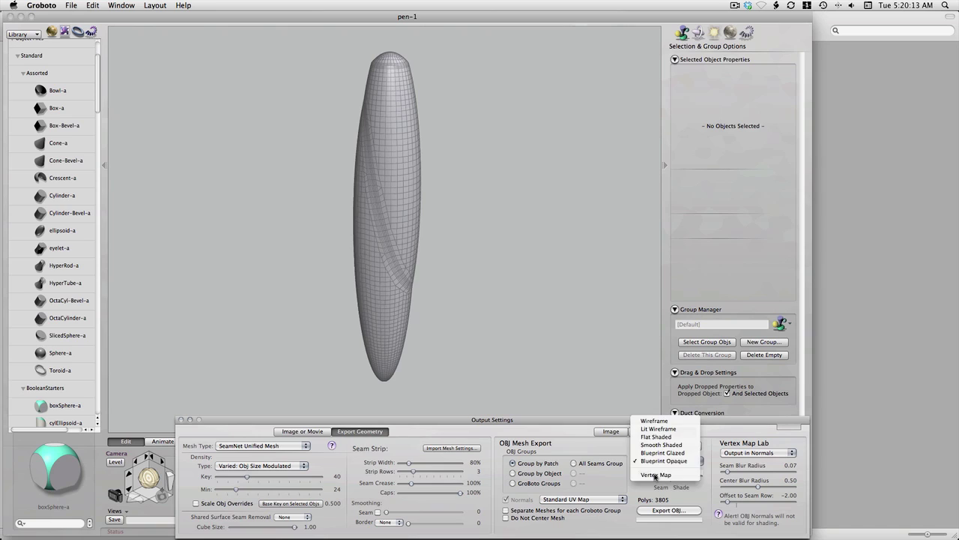
left_click(663, 475)
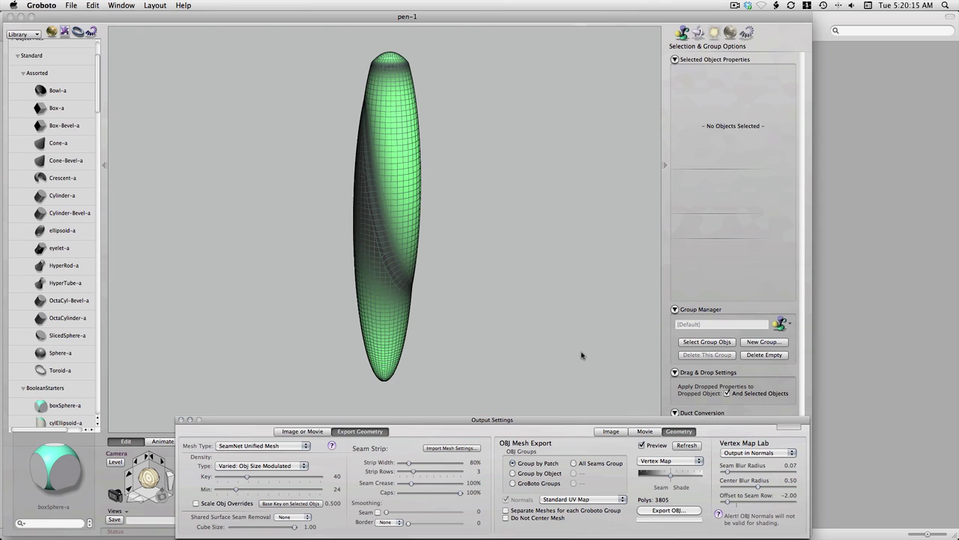
left_click_drag(581, 356, 365, 369)
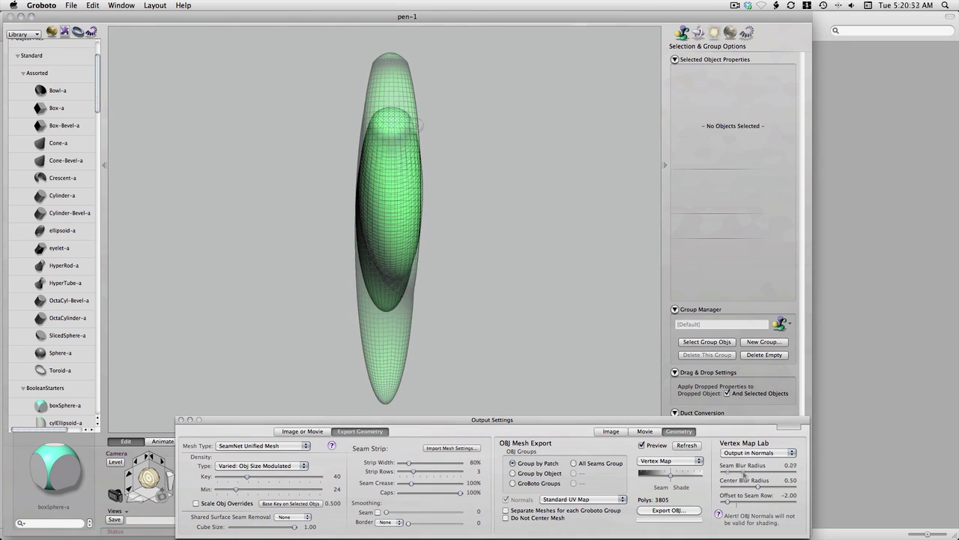
Set the Seam Blur Radius to 0.52, the Center Blur Radius to 0.23 and the offset from seam edge to 0.37, refreshing the preview.
left_click(680, 447)
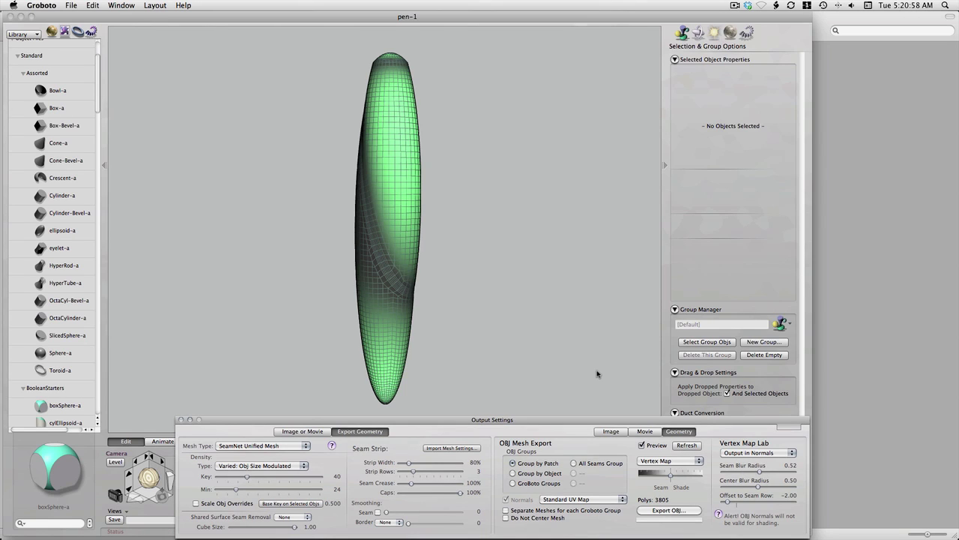
left_click(681, 447)
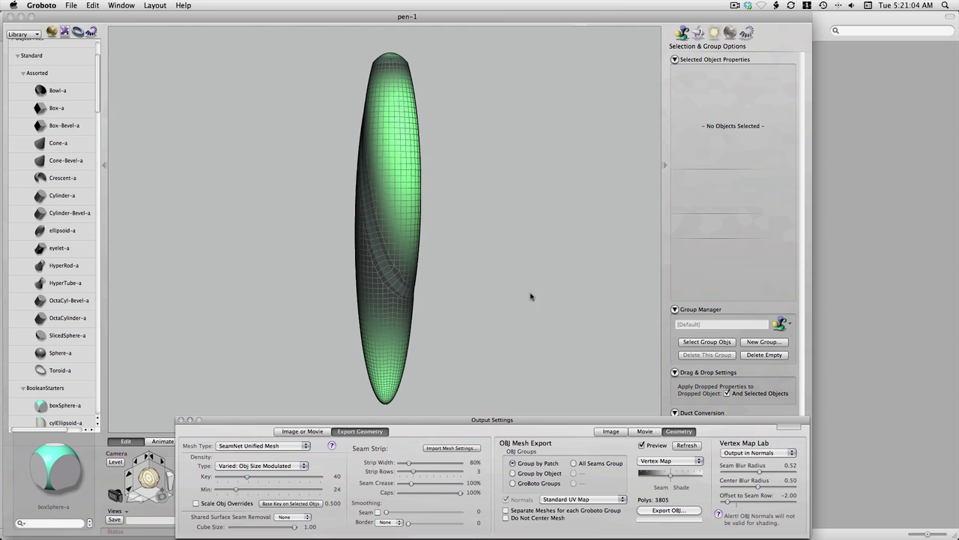
left_click_drag(757, 486, 739, 487)
left_click(688, 447)
left_click(759, 502)
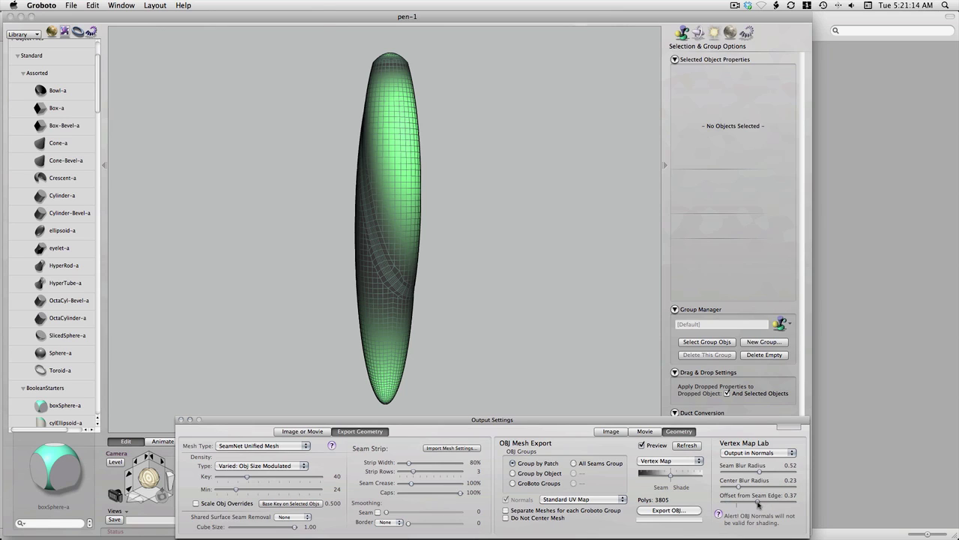
left_click(694, 446)
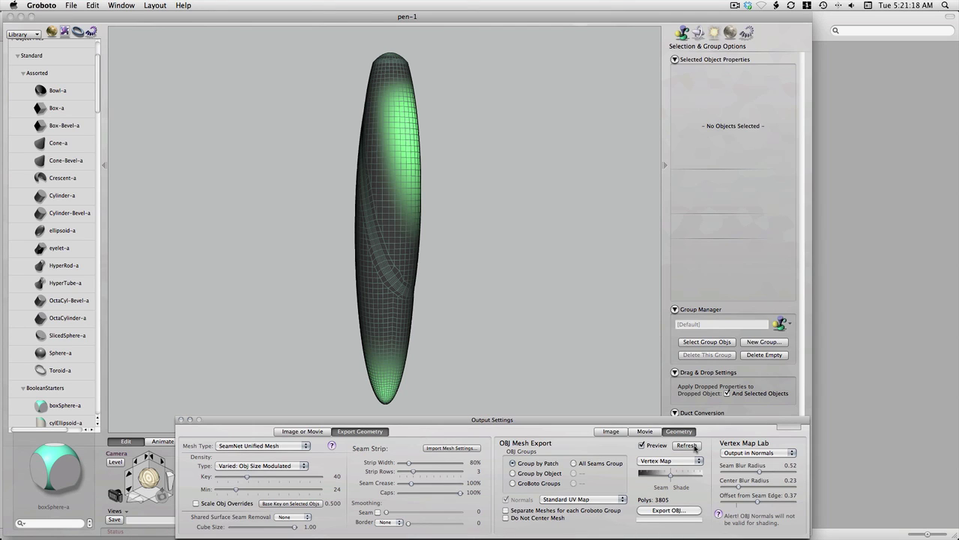
Set Strip Rows to 5, Seam Blur Radius to 0.07, Center Blur Radius to 0.13 and Offset to Seam Row to -3.00, and refresh the preview.
mouse_move(759, 473)
left_mouse_down()
mouse_move(729, 474)
mouse_move(752, 487)
left_mouse_up()
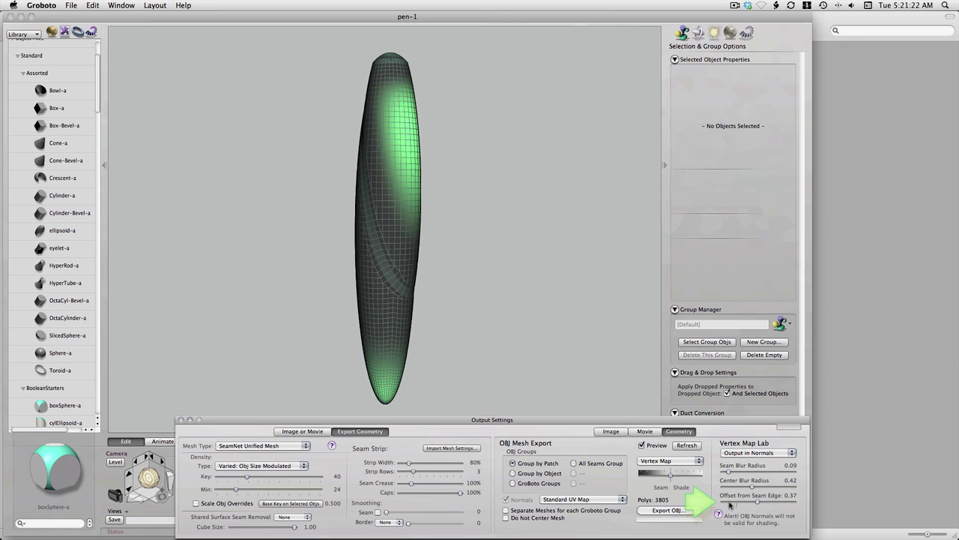
left_click(730, 504)
left_click(422, 474)
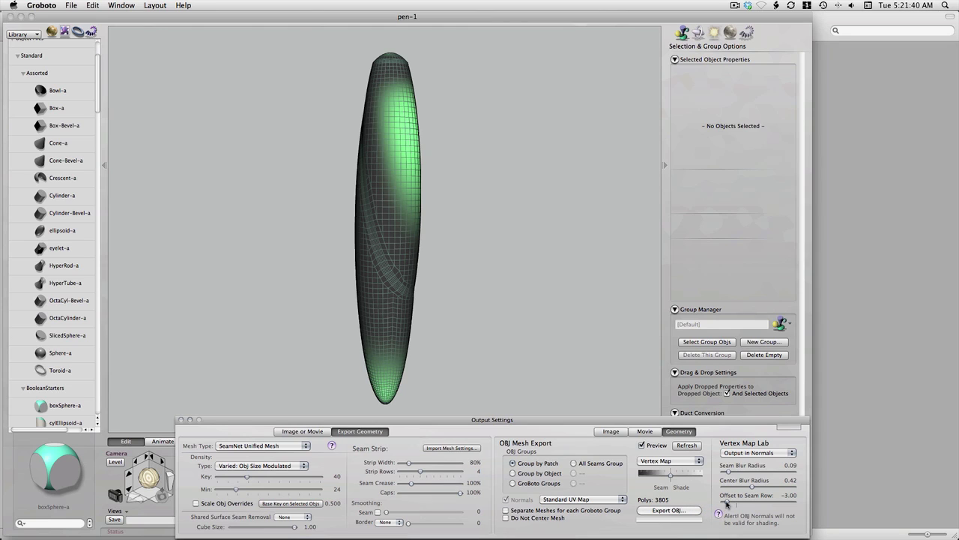
mouse_move(723, 504)
left_mouse_down()
mouse_move(734, 507)
mouse_move(708, 502)
left_mouse_up()
left_click(428, 474)
left_click_drag(725, 505, 732, 503)
left_click(732, 487)
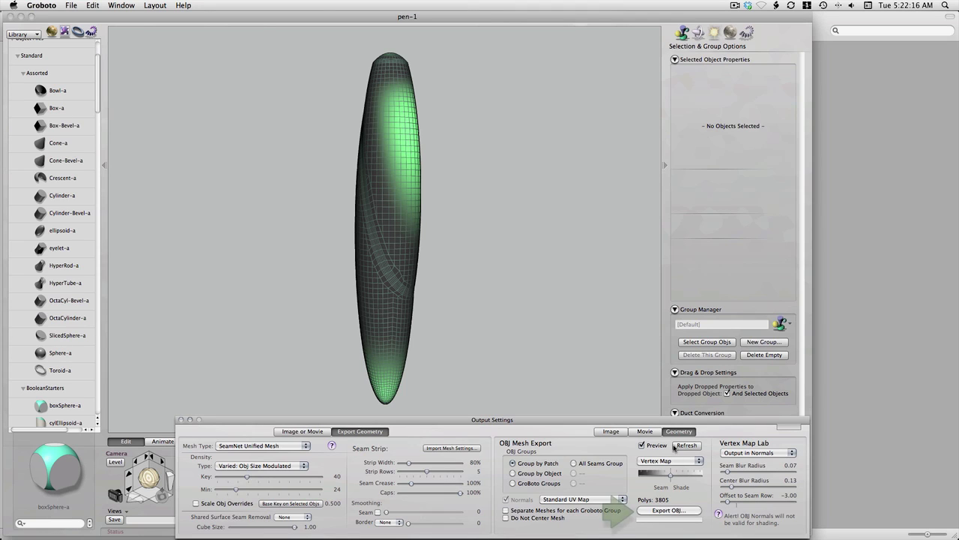
left_click(677, 445)
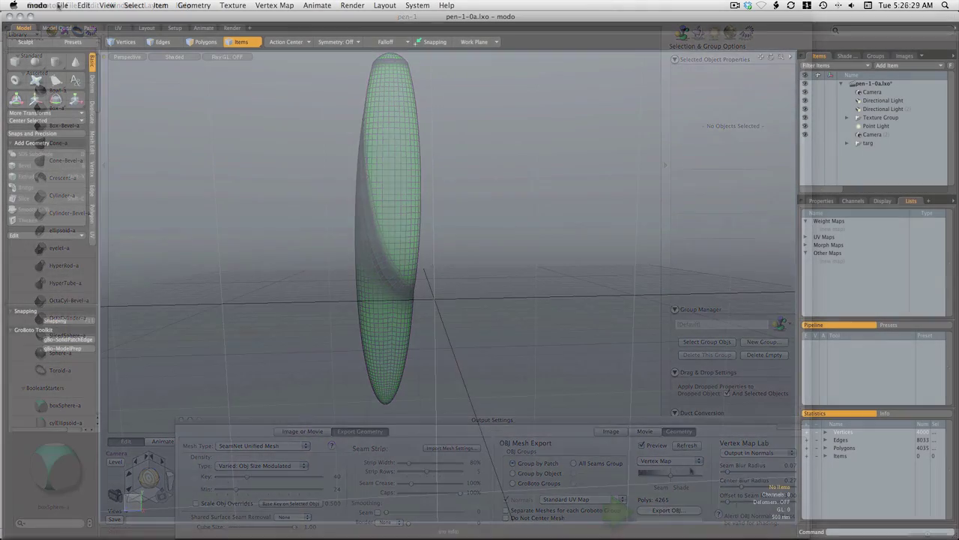
Switch to modo, load the exported pen-1a model into the pen-1-0a.lxo scene and select its Mesh item.
left_click(62, 6)
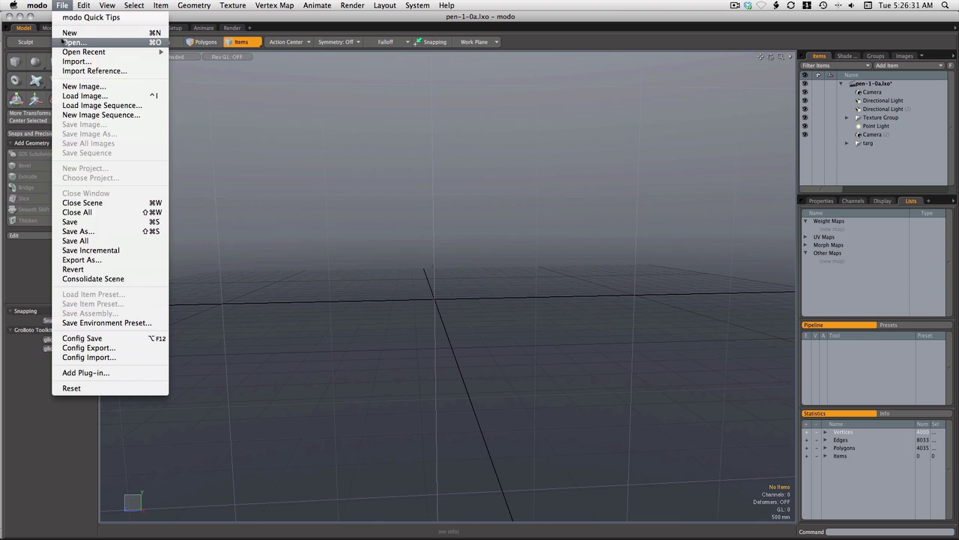
left_click(67, 42)
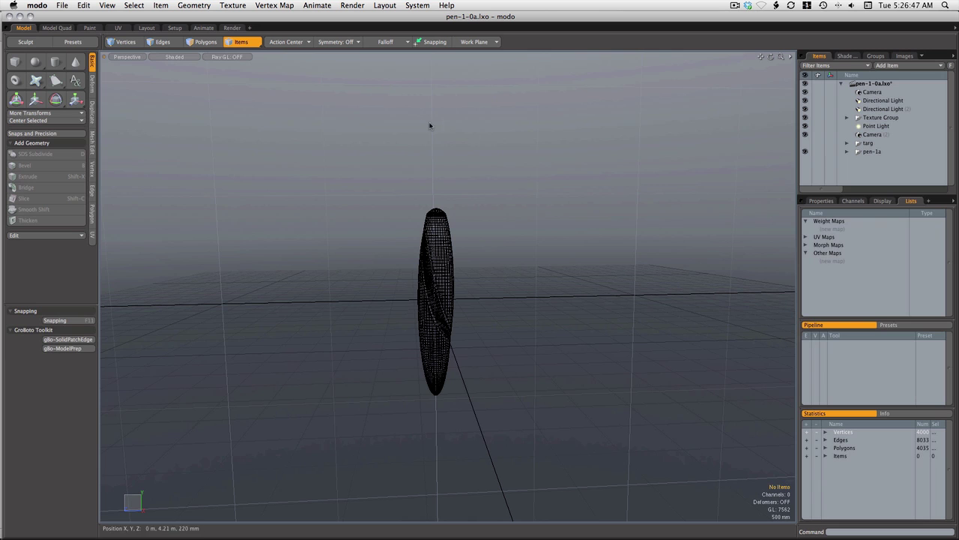
left_click(848, 152)
left_click(857, 161)
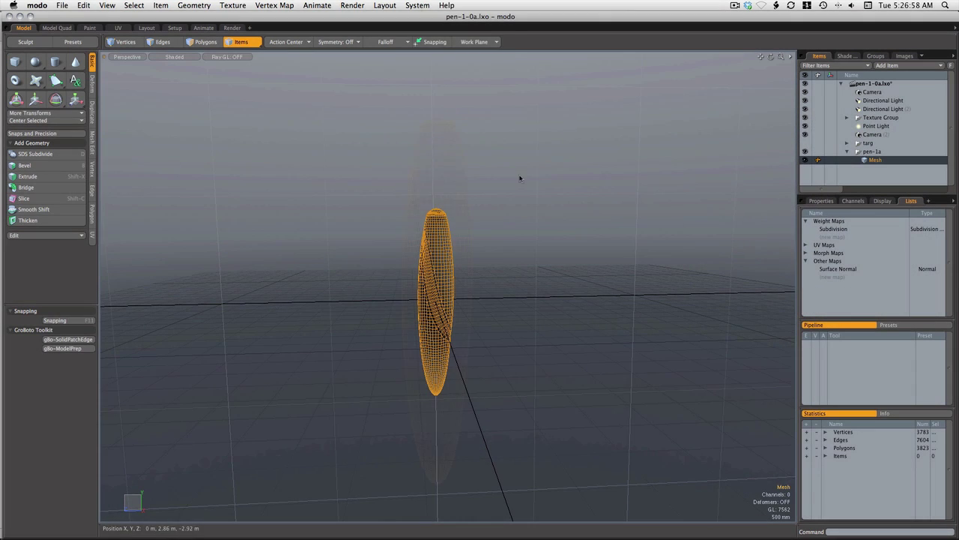
Run the gBot-Normals-to-VertMap-4.pl script on the pen mesh and accept the normals to weight maps conversion.
left_click(417, 5)
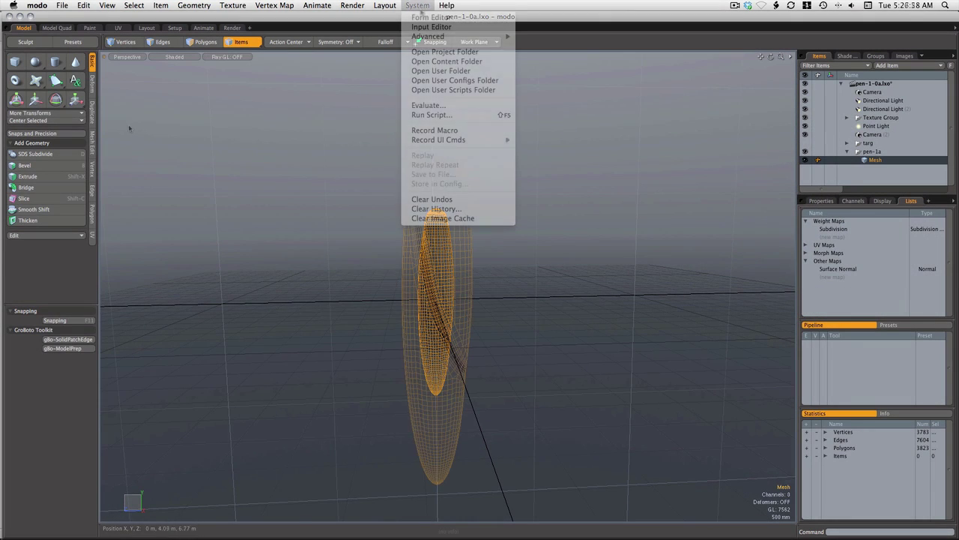
left_click(439, 116)
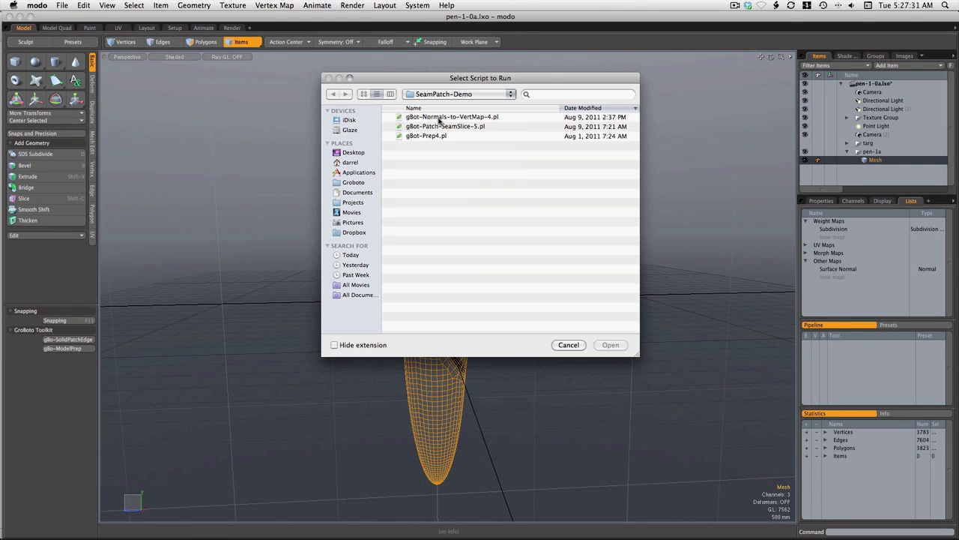
left_click(513, 121)
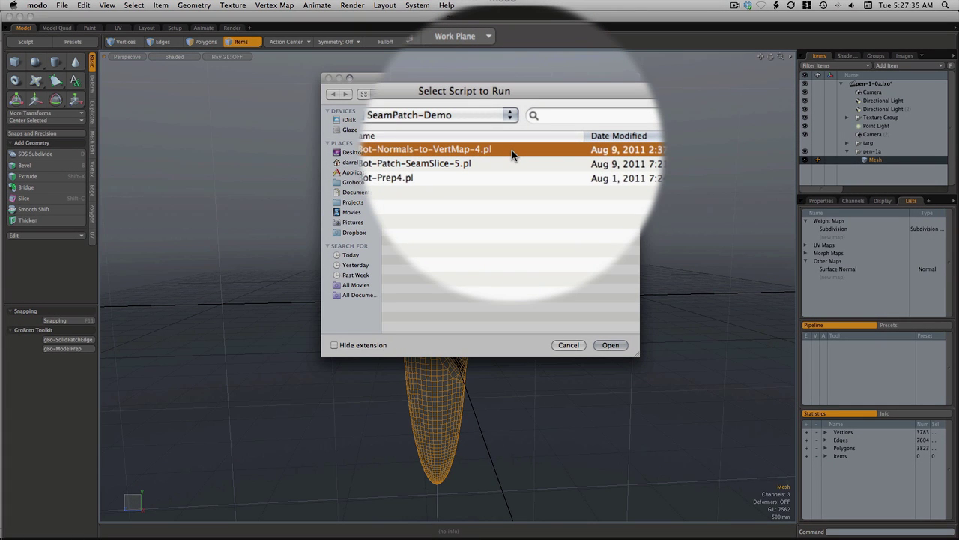
double_click(454, 149)
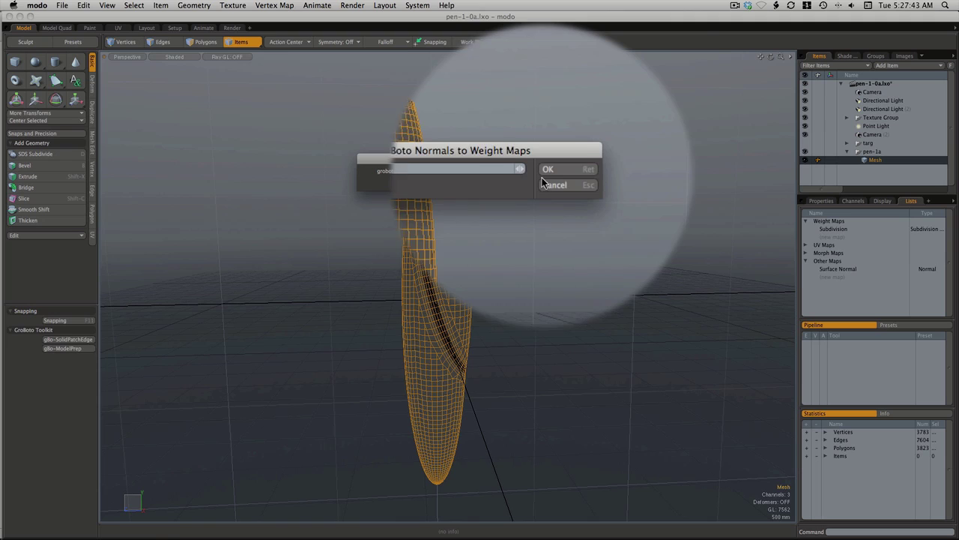
left_click(556, 170)
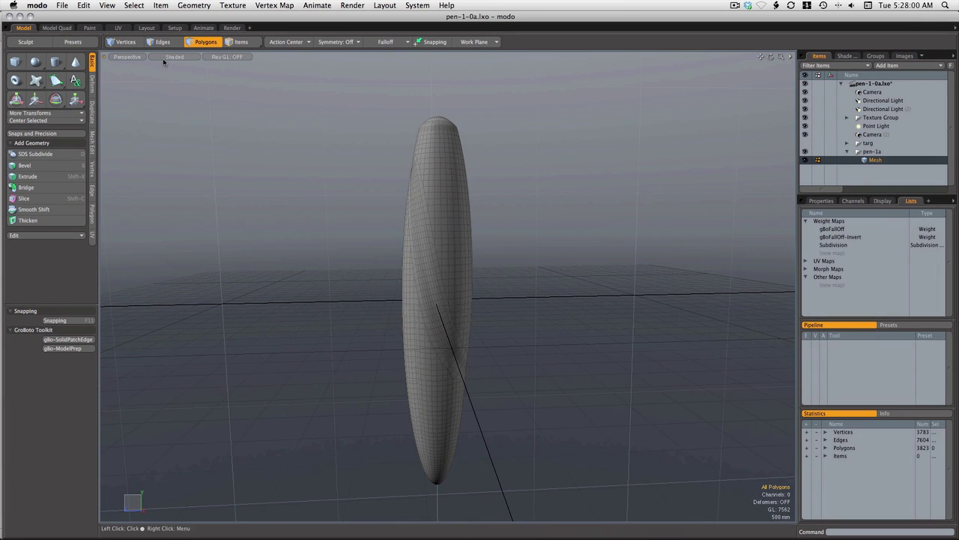
Change the viewport shading to Vertex Map and display the gBoFallOff weight map on the pen mesh.
left_click(162, 60)
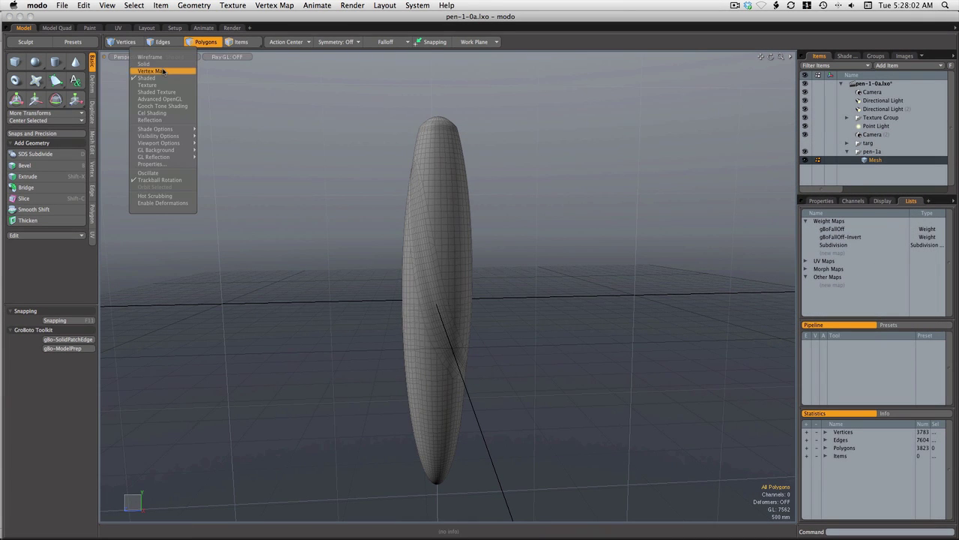
left_click(163, 71)
left_click(828, 228)
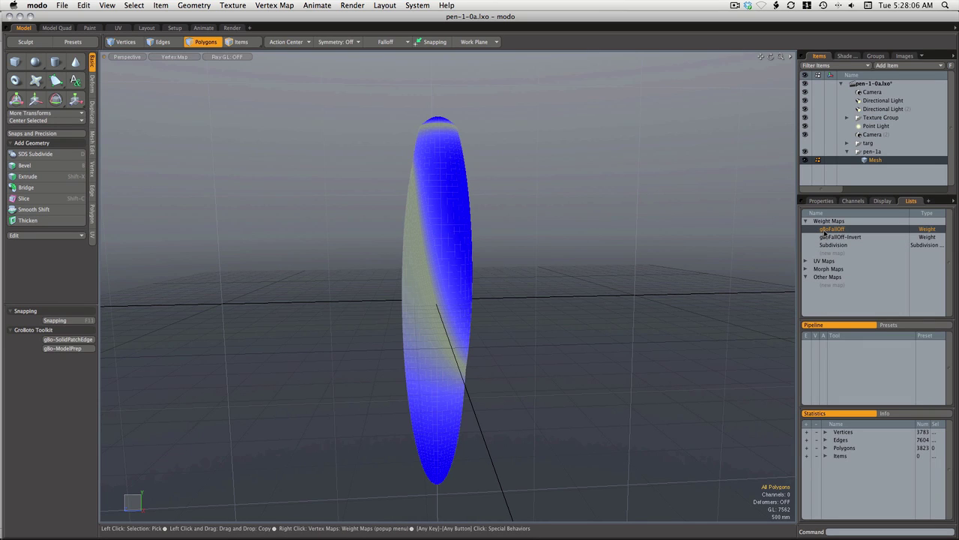
Compare the gBoFallOff-Invert and gBoFallOff weight maps on the pen mesh, leaving gBoFallOff active.
left_click(830, 237)
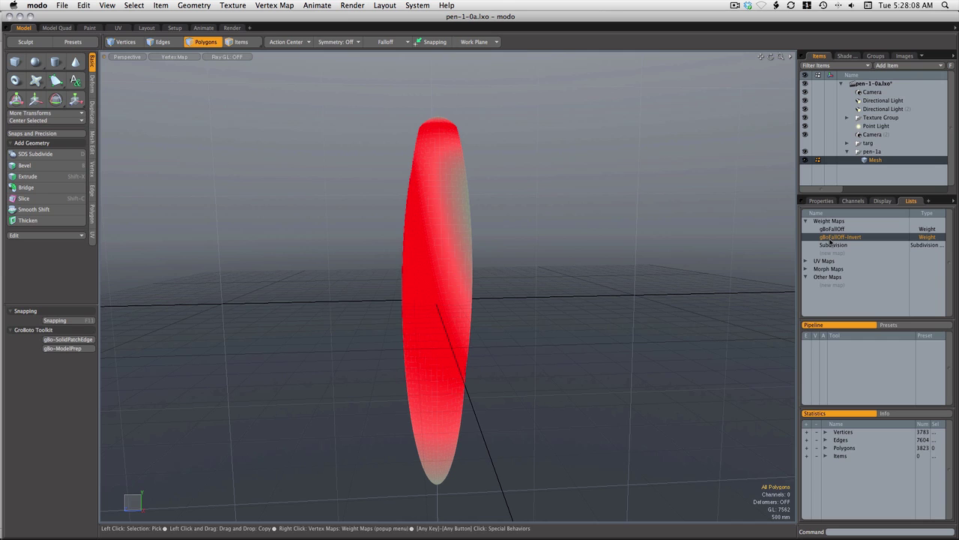
left_click(830, 229)
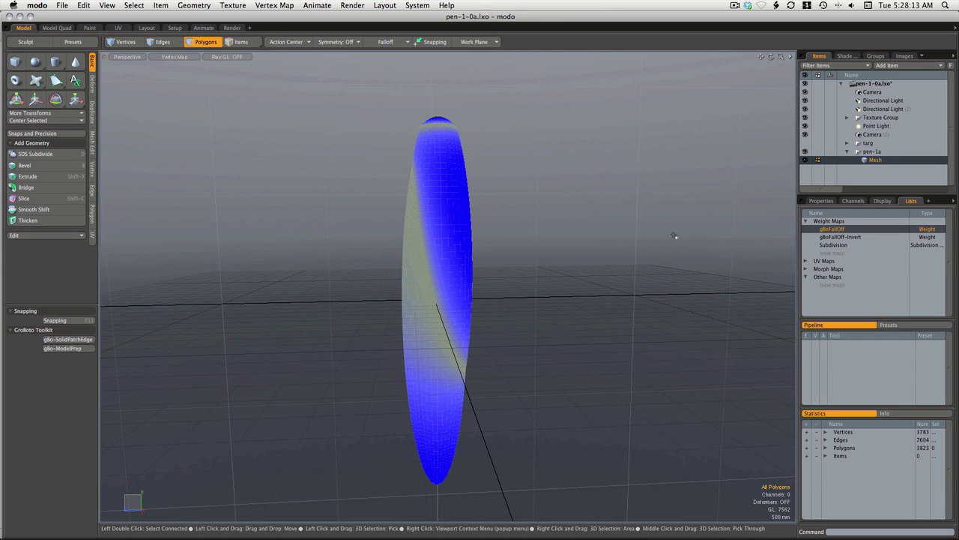
left_click_drag(674, 236, 285, 204, "alt")
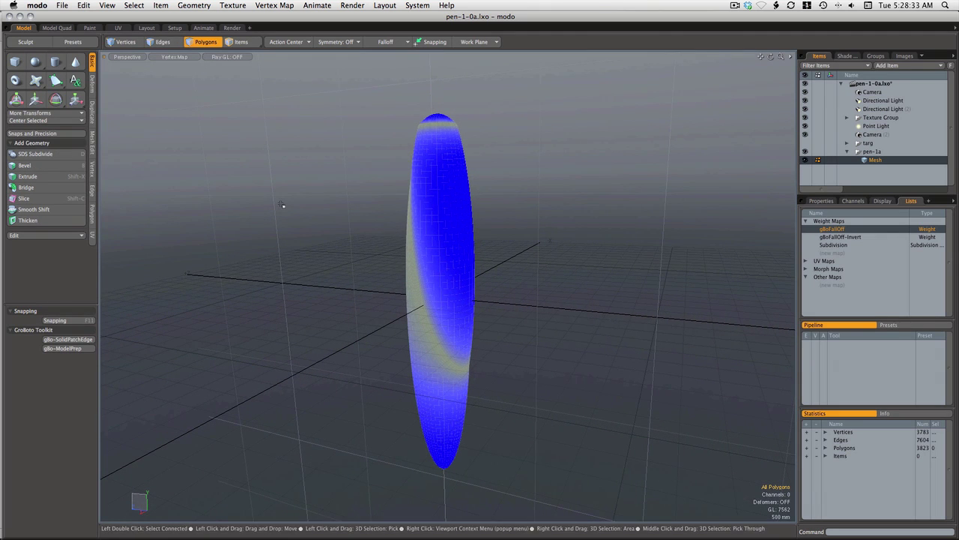
Return the viewport to Shaded display and run the gBot-Prep4.pl script from SeamPatch-Demo with Seam_Rows at 2.
left_click(174, 56)
left_click(169, 78)
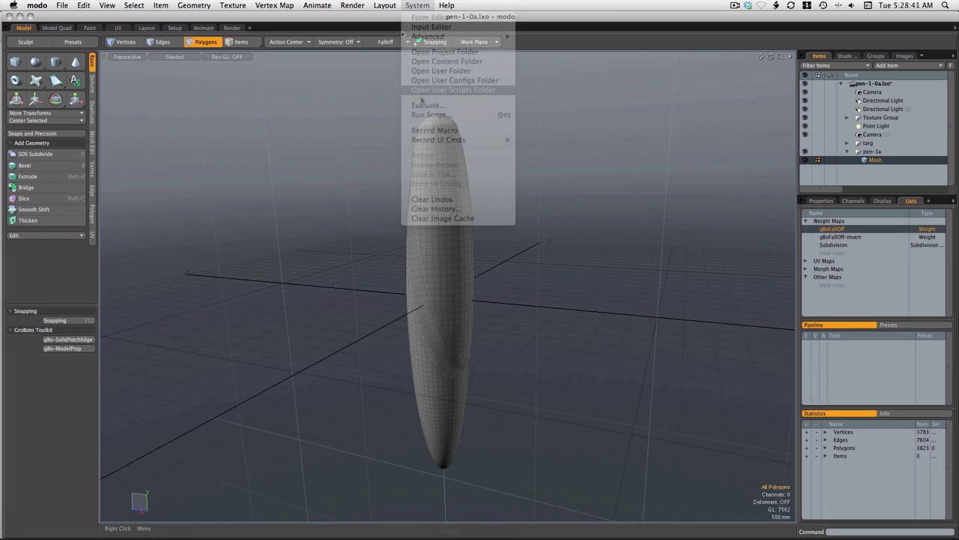
left_click(430, 114)
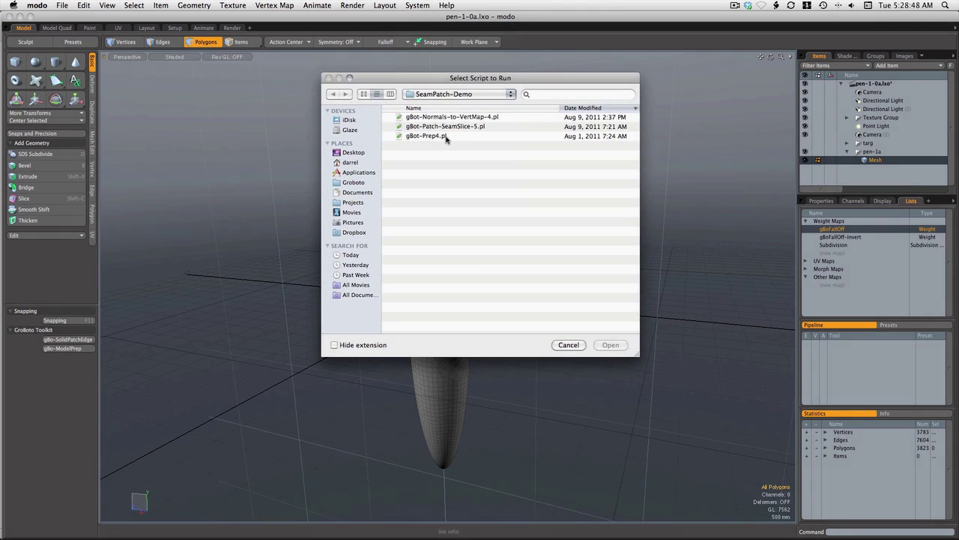
left_click(428, 136)
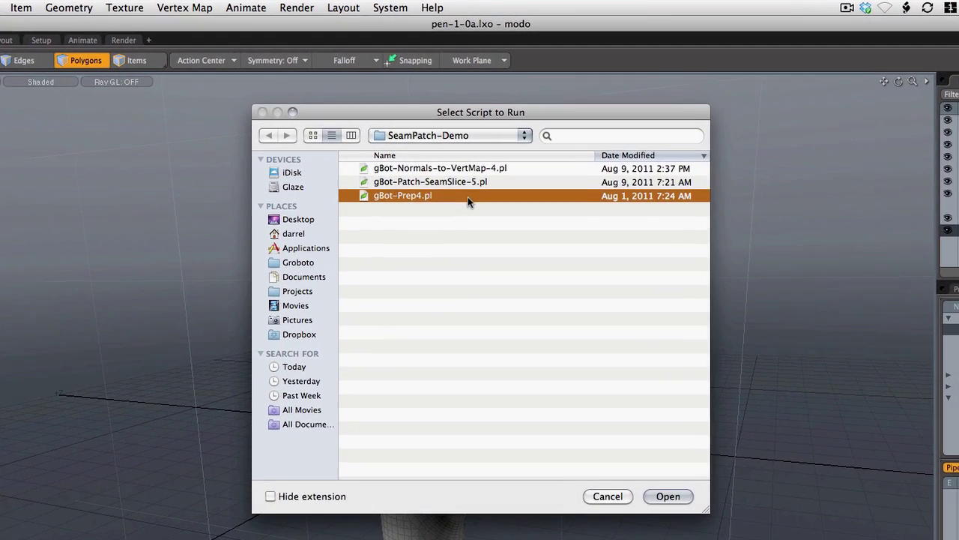
double_click(468, 196)
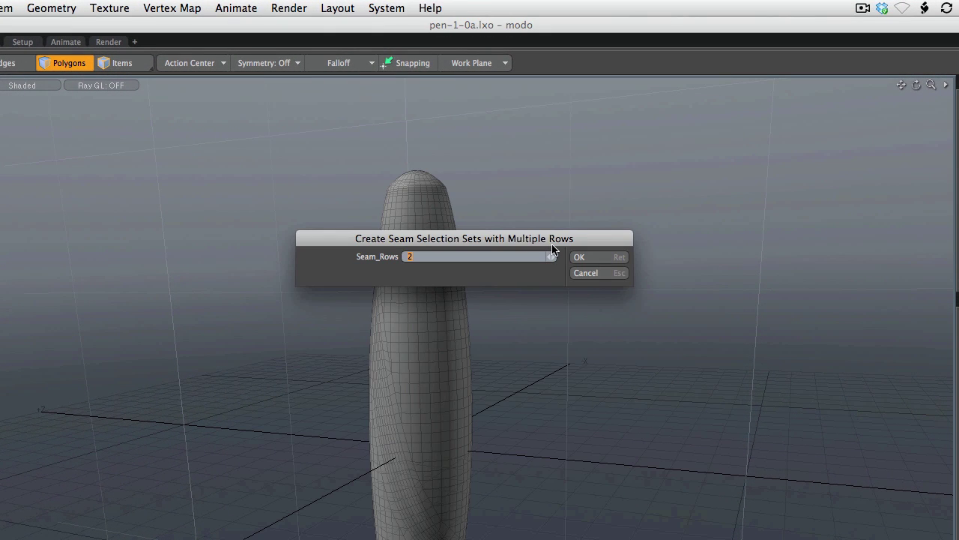
left_click(593, 258)
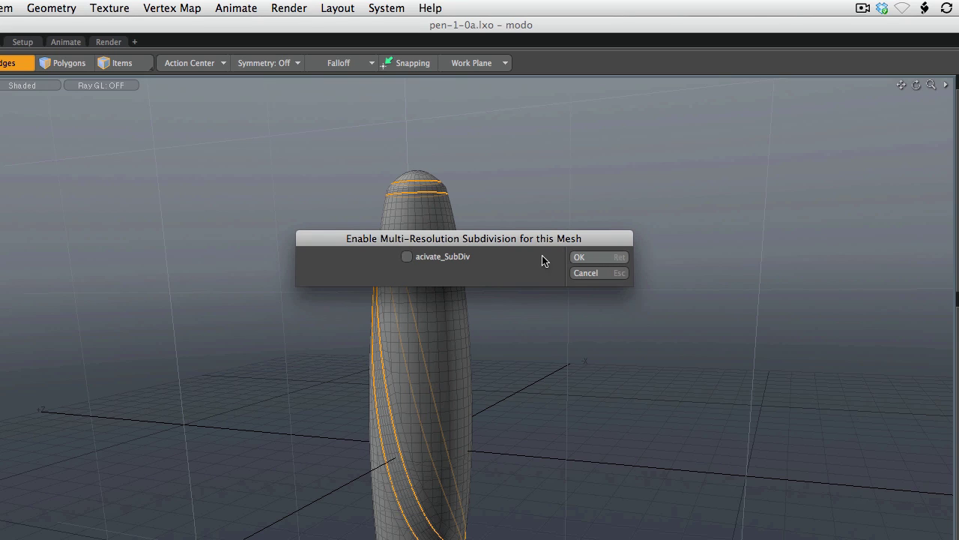
Activate multi-resolution subdivision for the pen mesh and accept converting its polygons to Catmull-Clark.
left_click(457, 257)
left_click(599, 263)
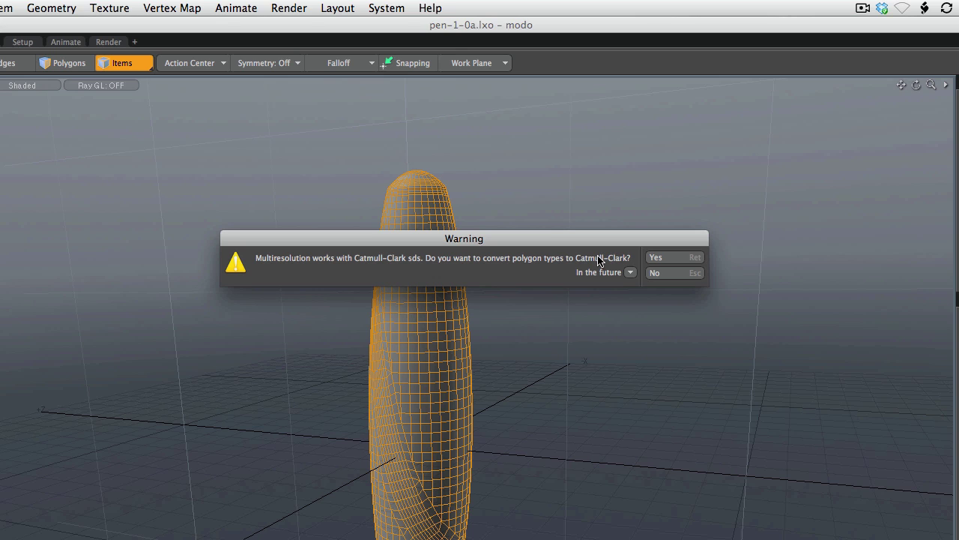
left_click(677, 262)
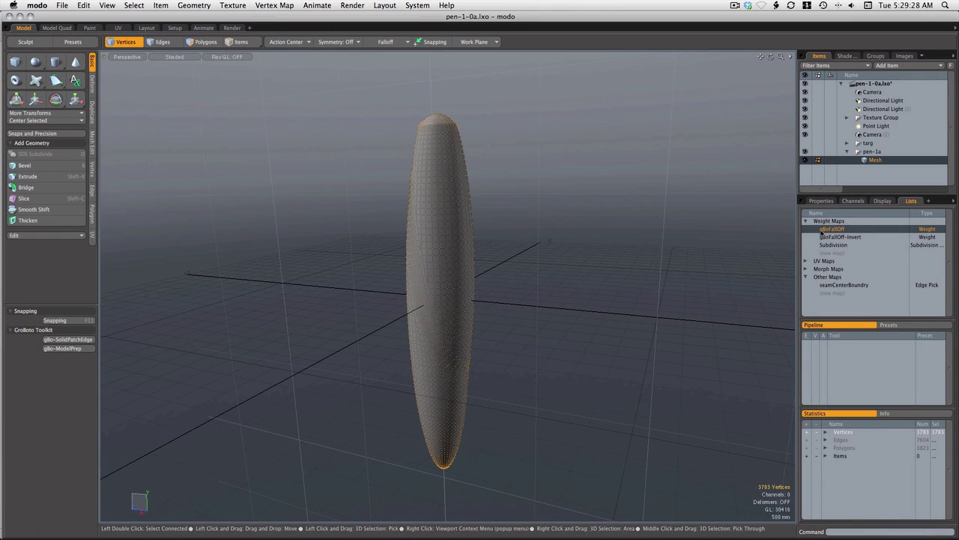
Apply a Vertex Map falloff that uses the gBoFallOff weight map.
left_click(821, 230)
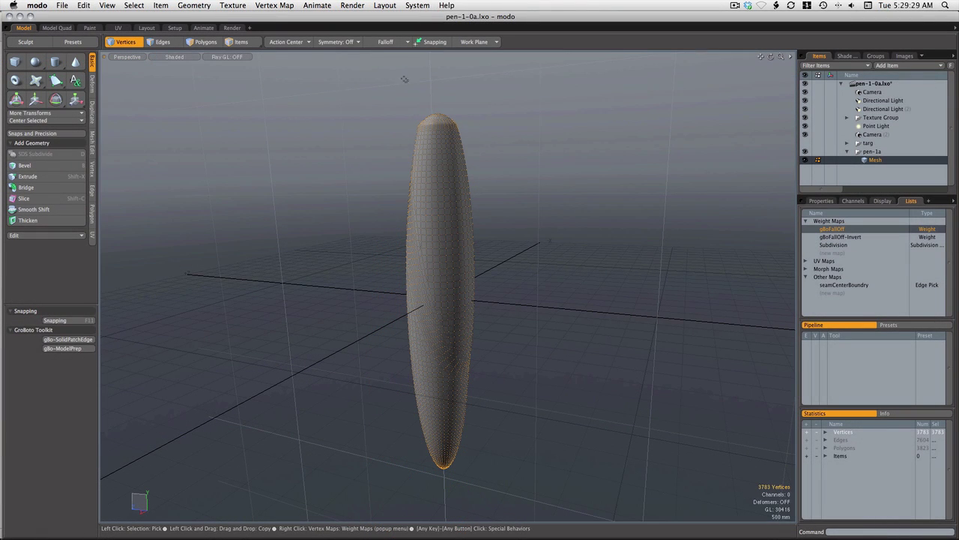
left_click(390, 44)
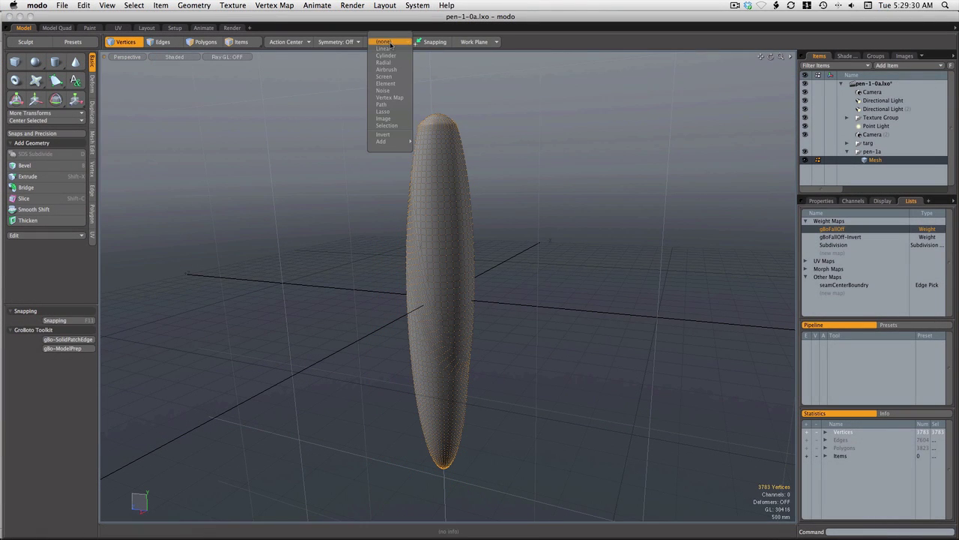
left_click(391, 98)
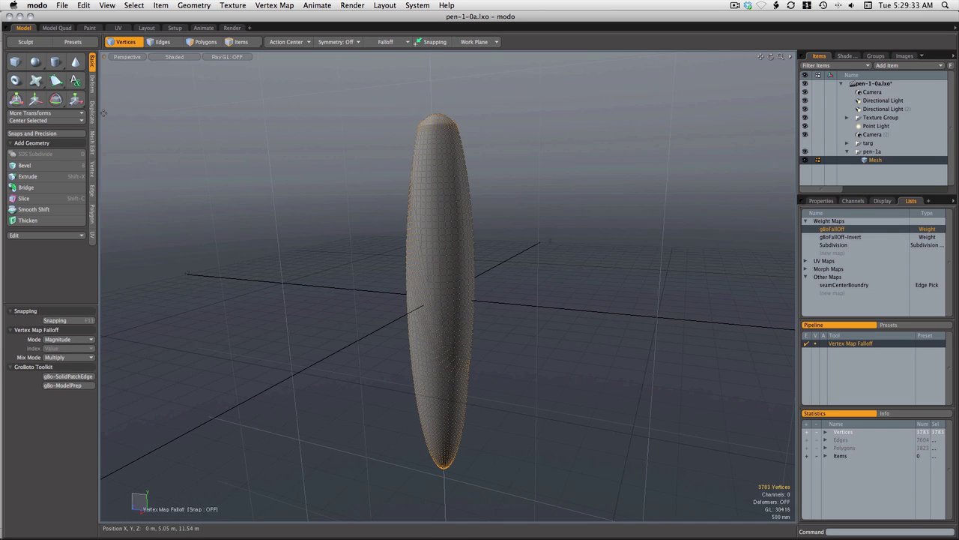
Scale the whole pen's vertices through the gBoFallOff falloff and inspect the deformation from several sides.
left_click(77, 101)
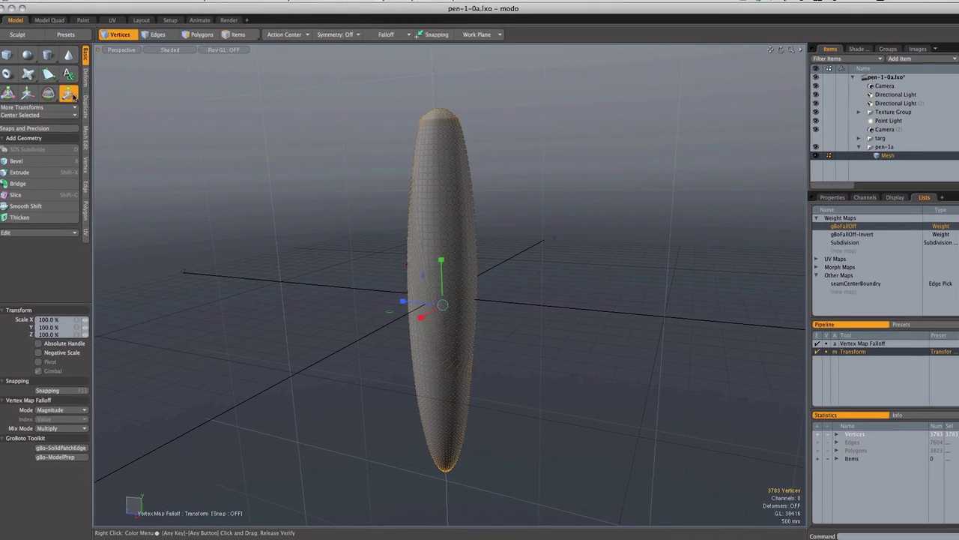
left_click_drag(457, 307, 413, 307)
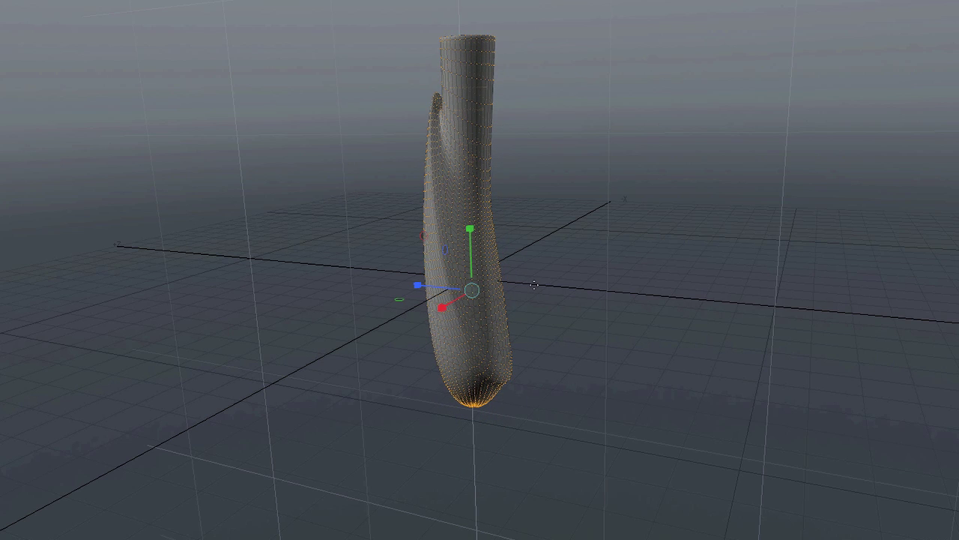
left_click_drag(594, 292, 241, 257, "alt")
left_click_drag(619, 311, 465, 354, "alt")
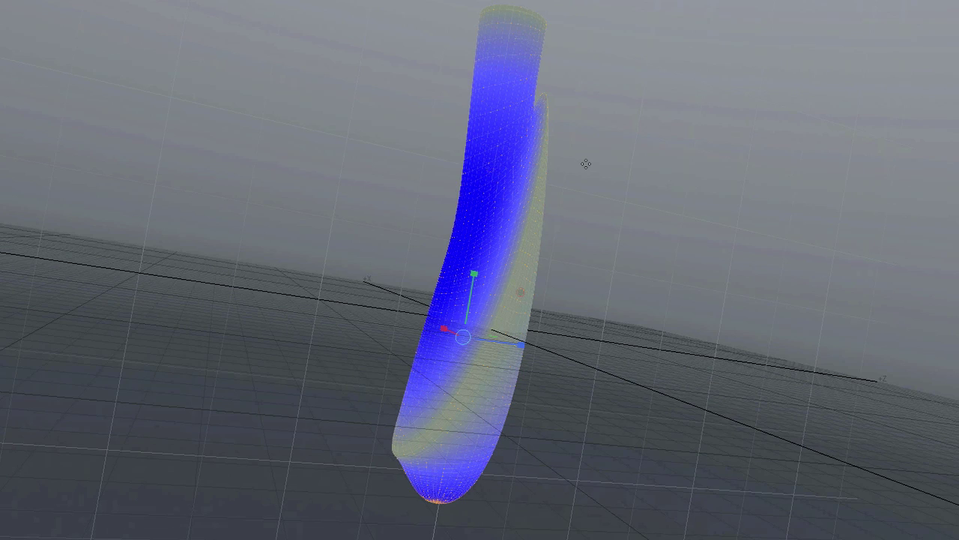
middle_click_drag(586, 163, 582, 159)
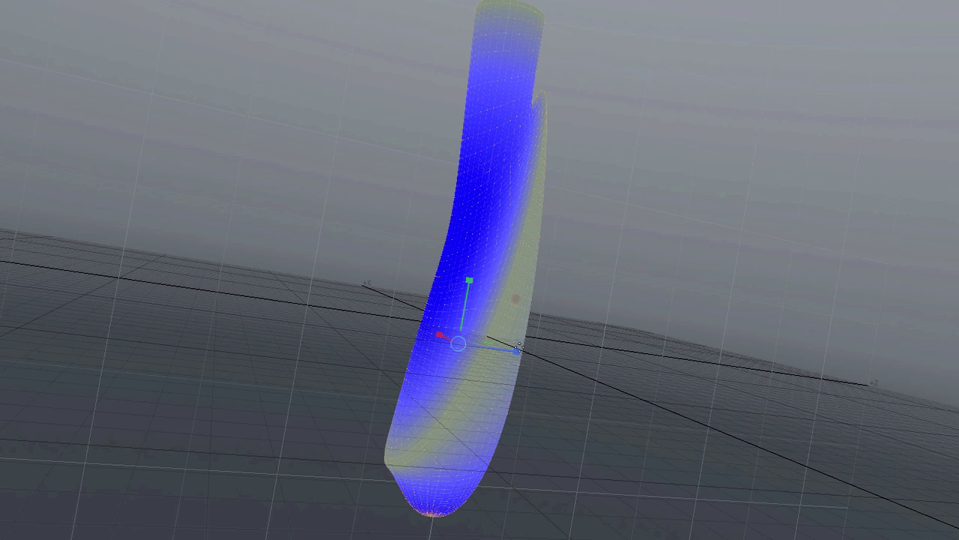
left_click_drag(463, 342, 459, 384)
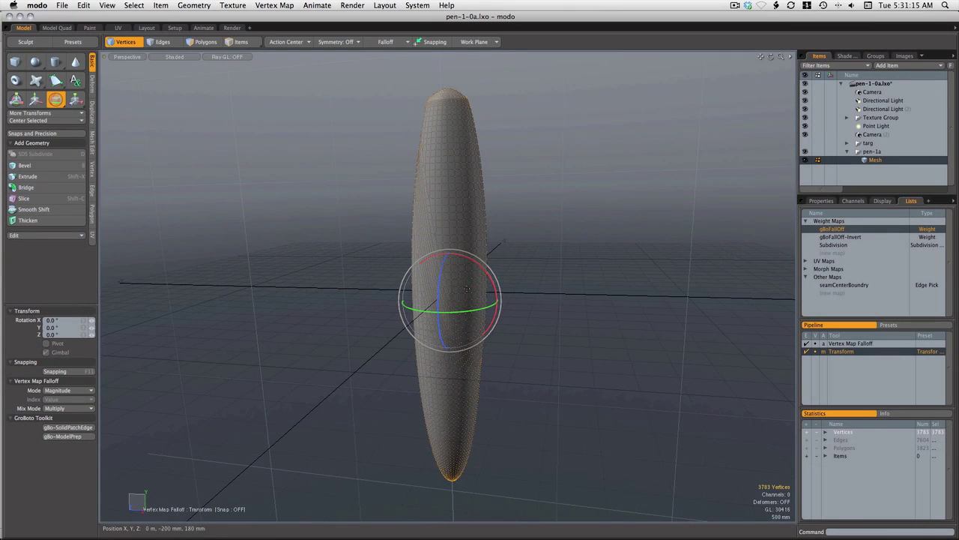
Try rotating the whole pen's vertices through the vertex map falloff, undo the rotation and leave the tool.
mouse_move(487, 275)
left_mouse_down()
mouse_move(510, 300)
mouse_move(490, 268)
left_mouse_up()
key("ctrl+z")
left_click(134, 45)
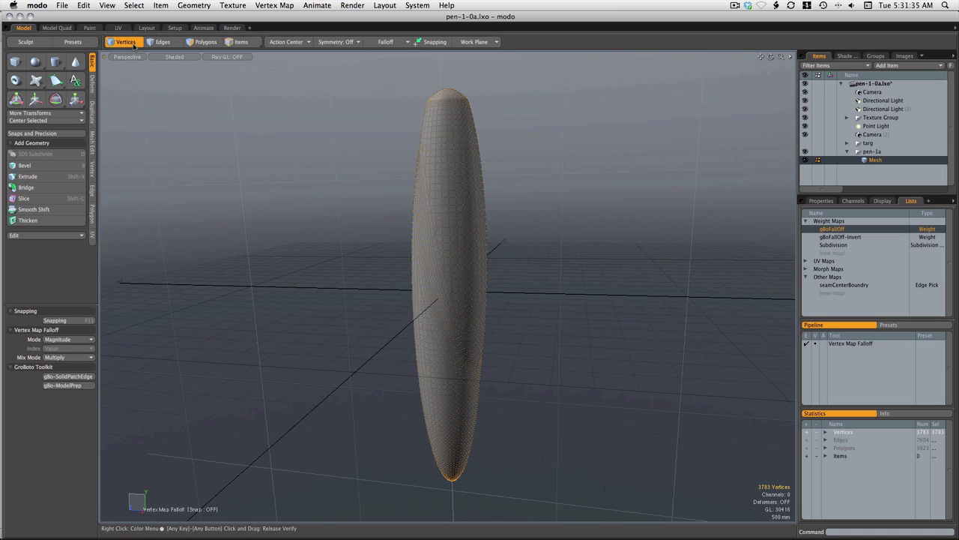
Select the pen's upper material region, bounded by the curved seam, in Materials selection mode.
left_click(249, 47)
left_click(251, 56)
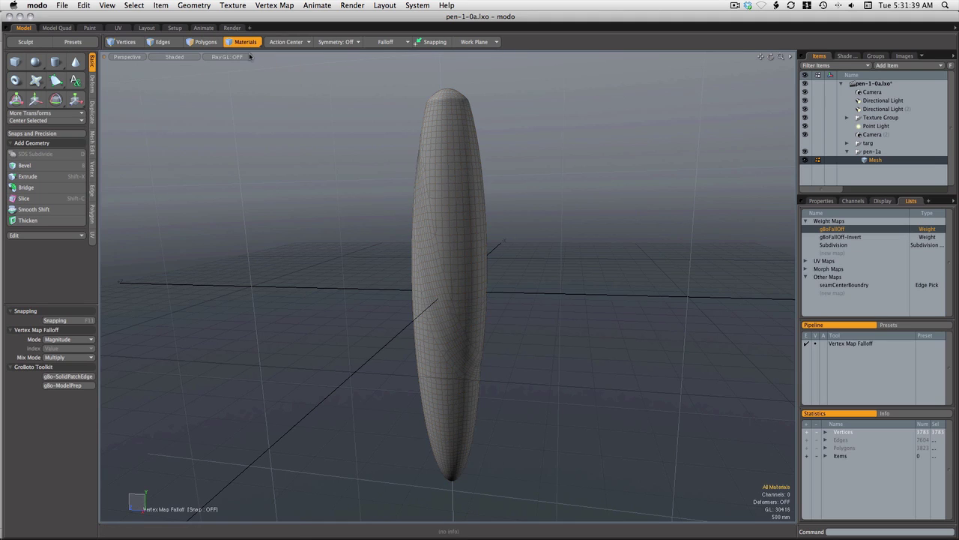
left_click(456, 185)
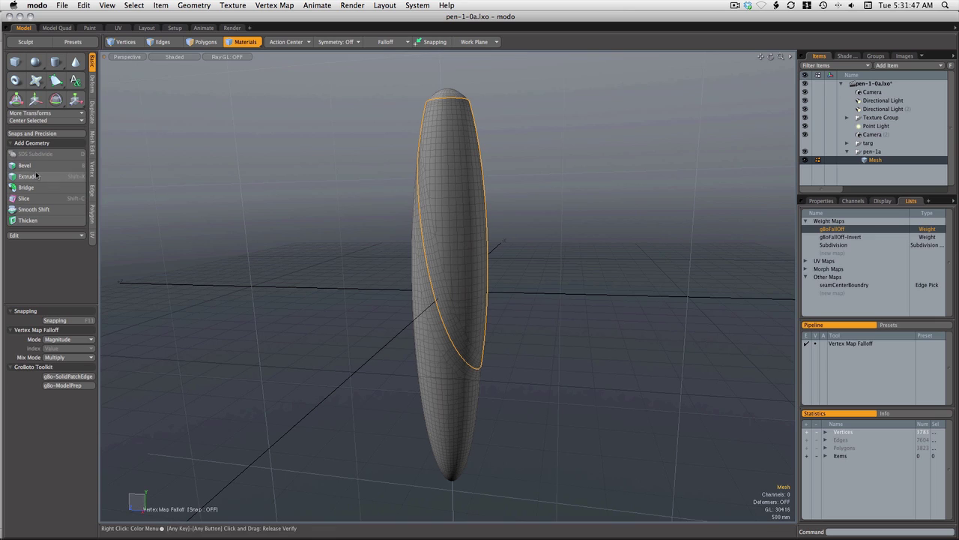
Try rotating the selected material region by about 33 degrees through the vertex map falloff.
left_click(55, 99)
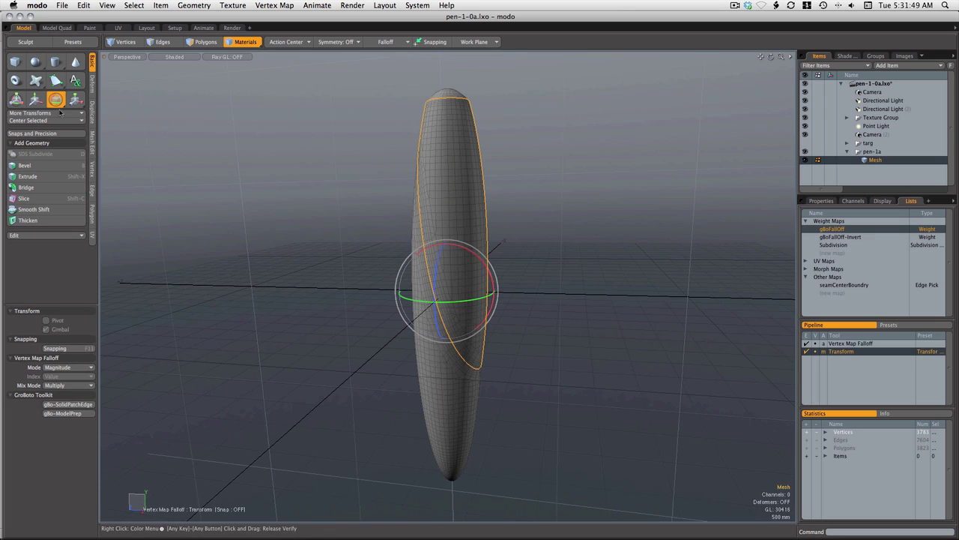
left_click_drag(473, 262, 487, 247)
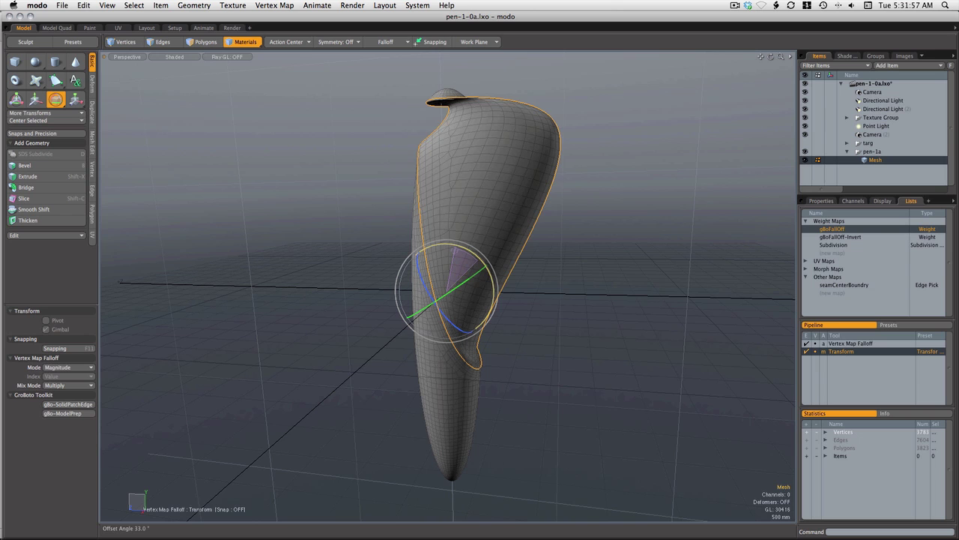
left_click_drag(455, 247, 475, 260)
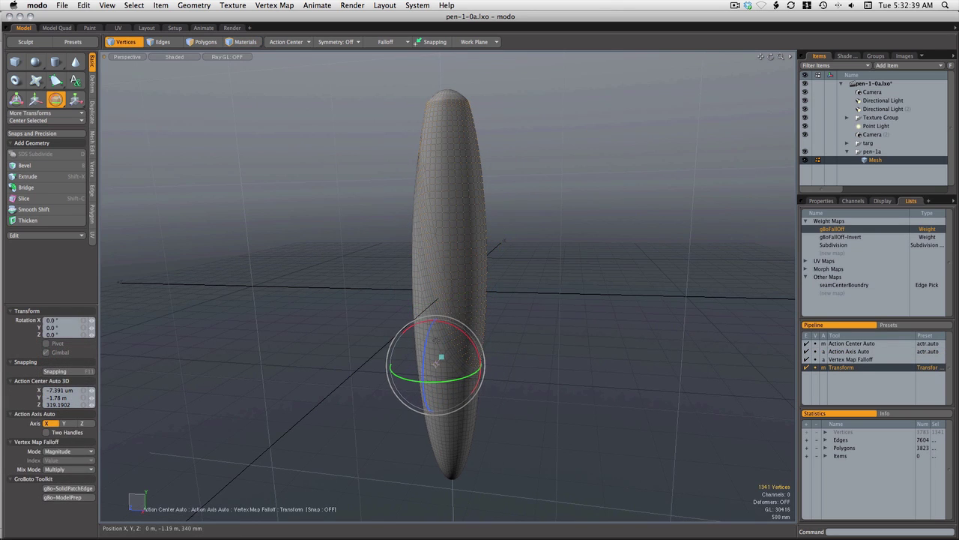
Rotate the selected region's vertices 10 degrees about X and scale them to about 189.5% in X through the falloff.
mouse_move(435, 364)
left_mouse_down()
mouse_move(440, 353)
mouse_move(438, 361)
left_mouse_up()
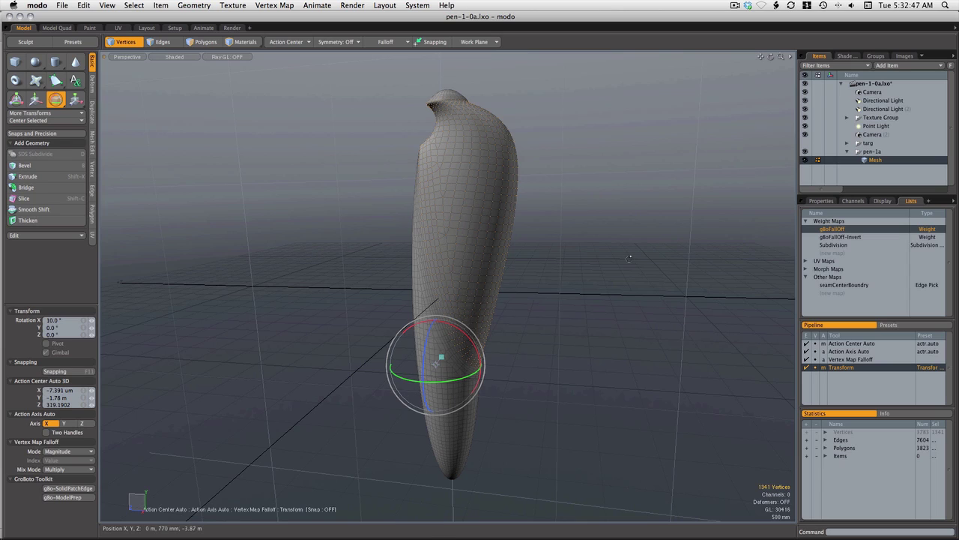
left_click_drag(629, 258, 376, 243, "alt")
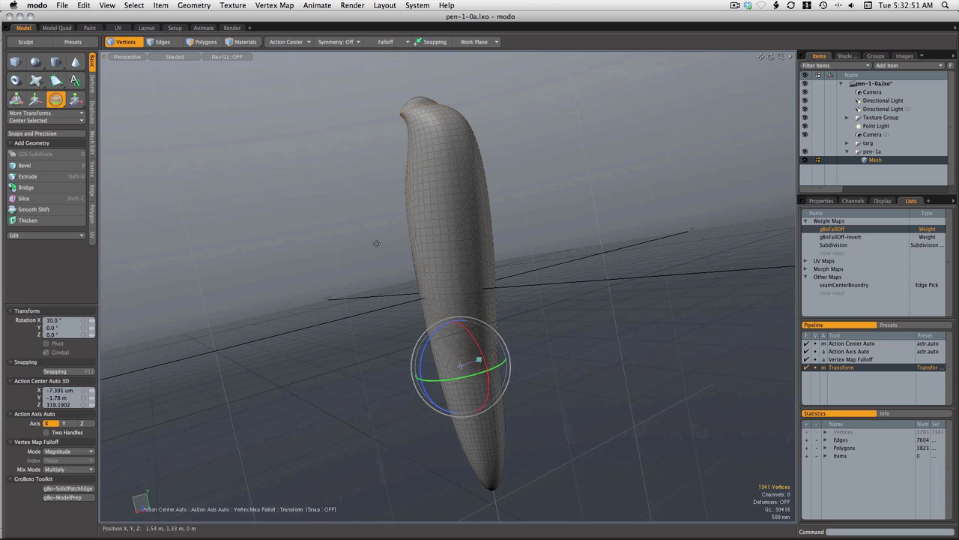
left_click(75, 99)
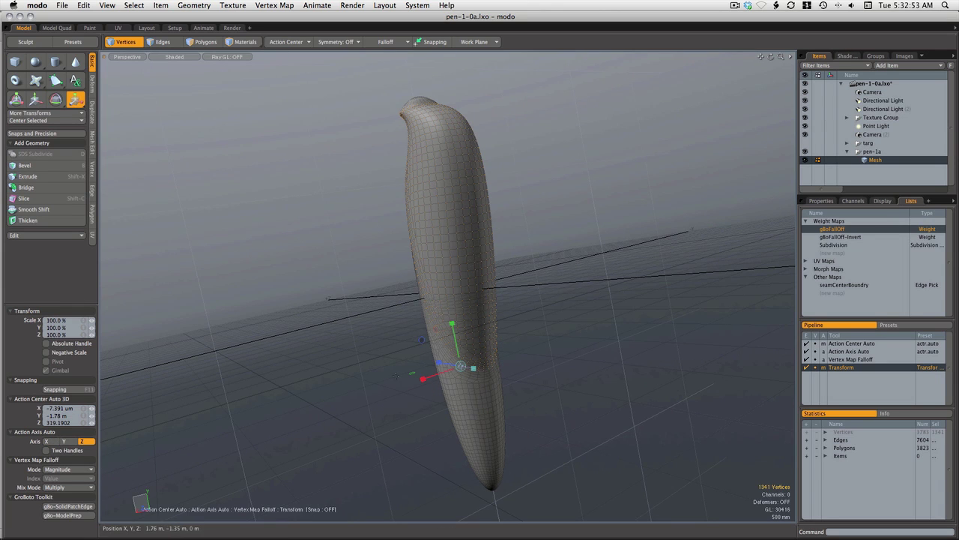
left_click_drag(423, 379, 380, 393)
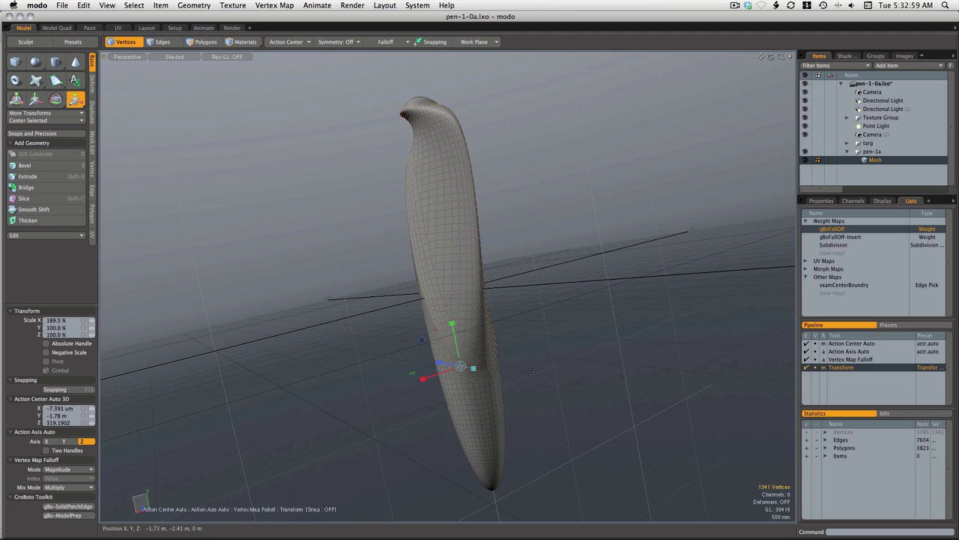
left_click_drag(530, 372, 685, 299, "alt")
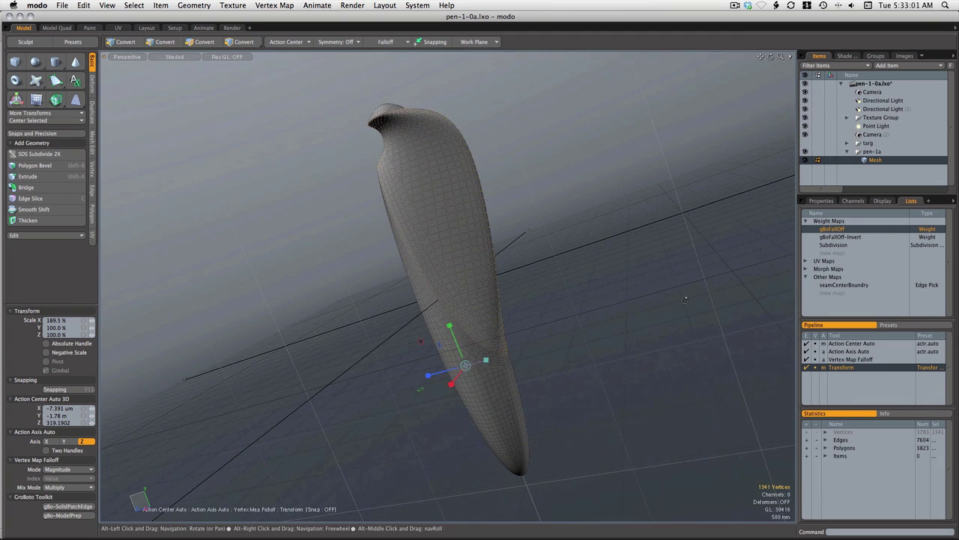
Move the selected region's vertices about 190 mm in Y and -120 mm in Z through the gBoFallOff falloff.
left_click_drag(192, 252, 337, 210, "alt")
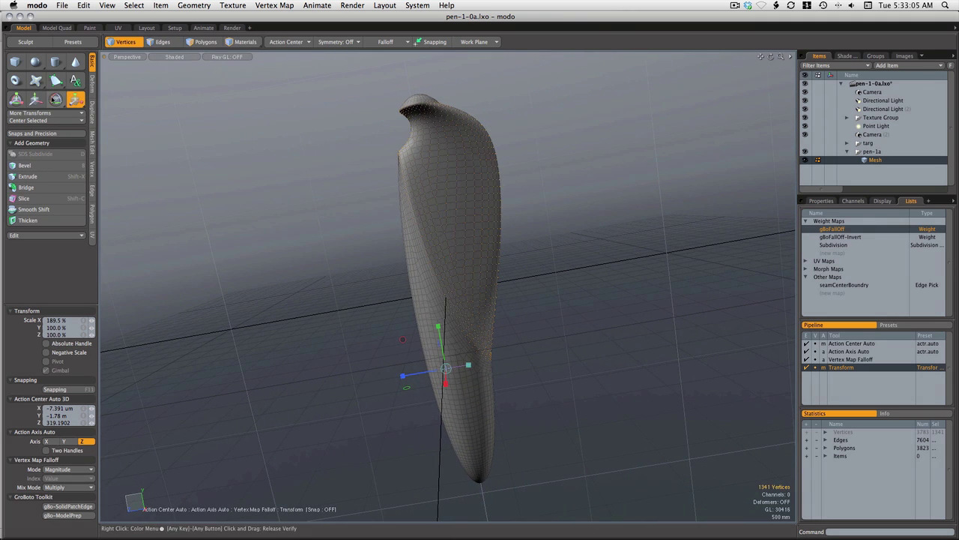
left_click(35, 99)
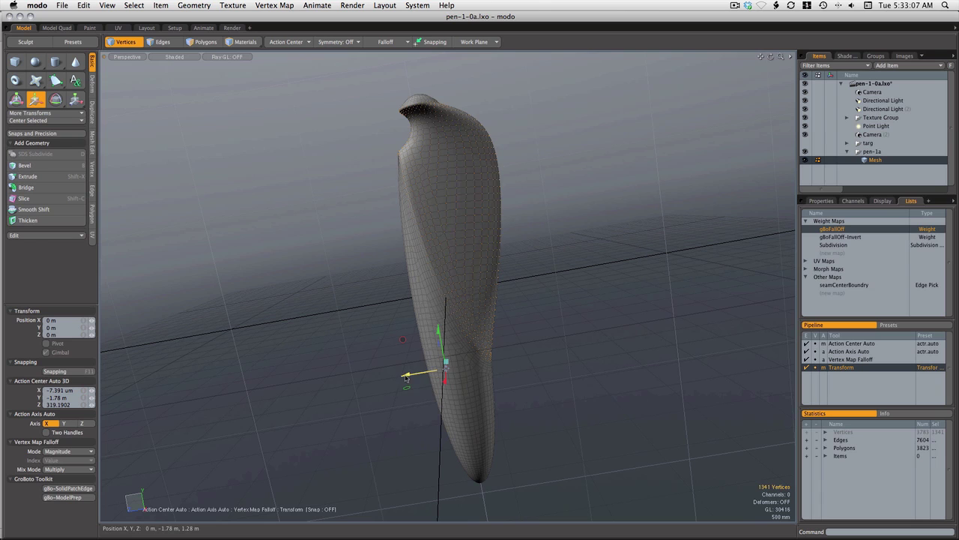
mouse_move(405, 377)
left_mouse_down()
mouse_move(458, 367)
mouse_move(410, 368)
left_mouse_up()
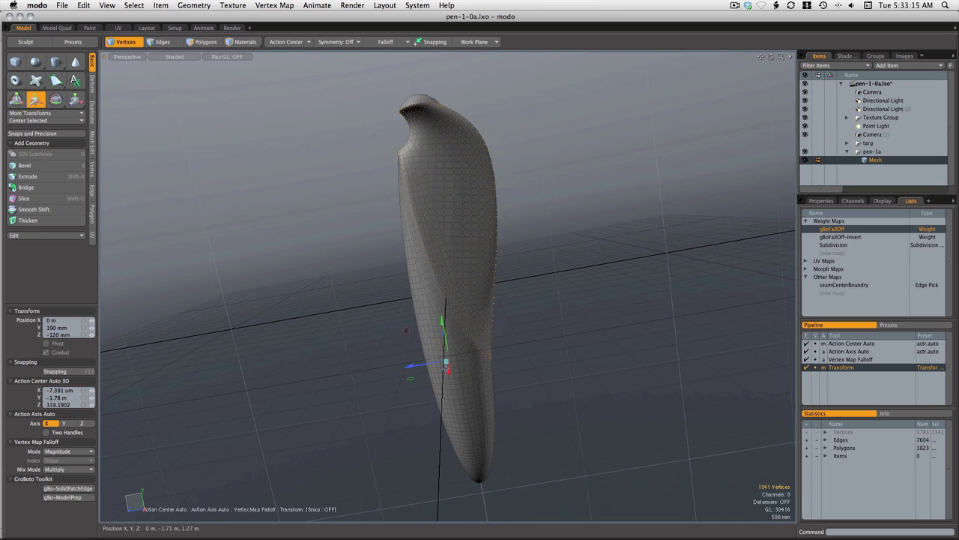
Switch the falloff to the gBoFallOff-Invert weight map and scale the selected region's vertices with it.
left_click(836, 237)
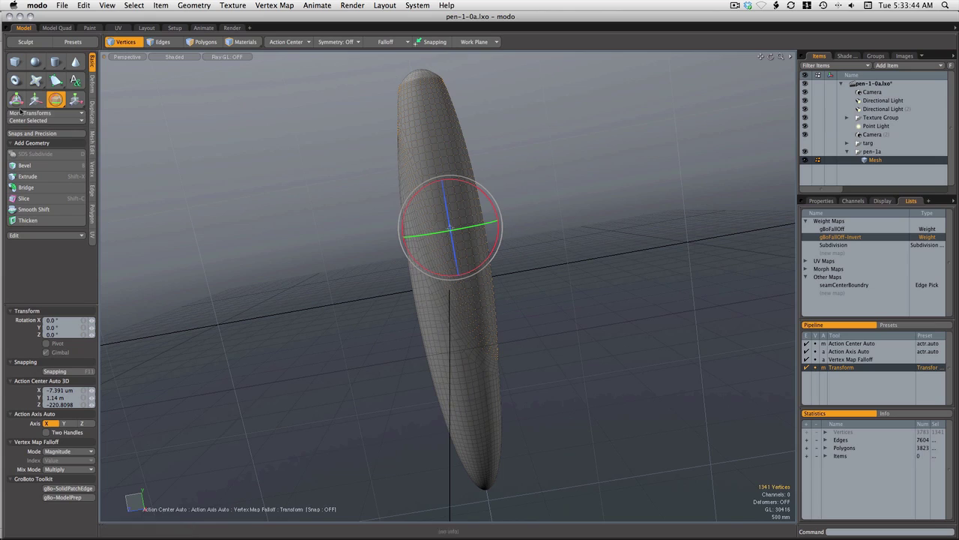
left_click(75, 100)
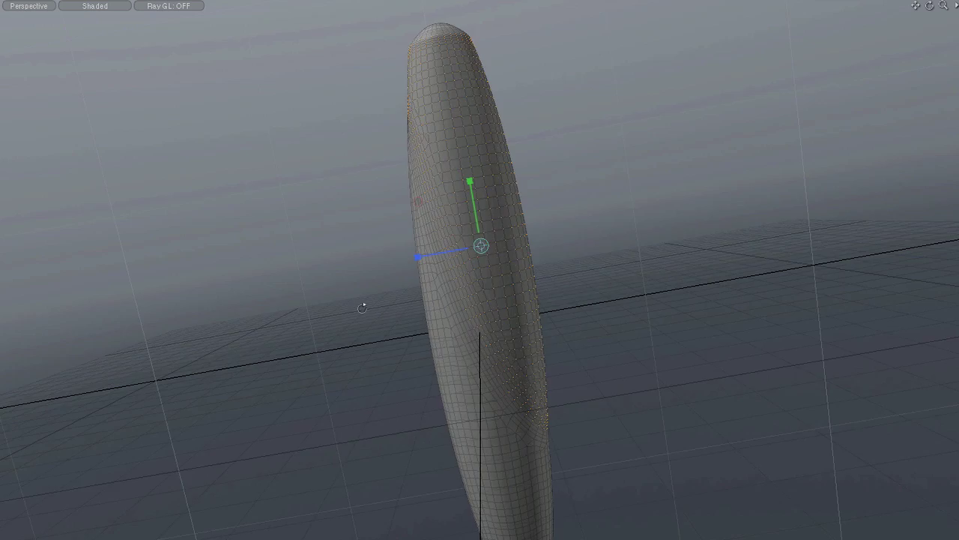
left_click_drag(362, 308, 271, 364, "alt")
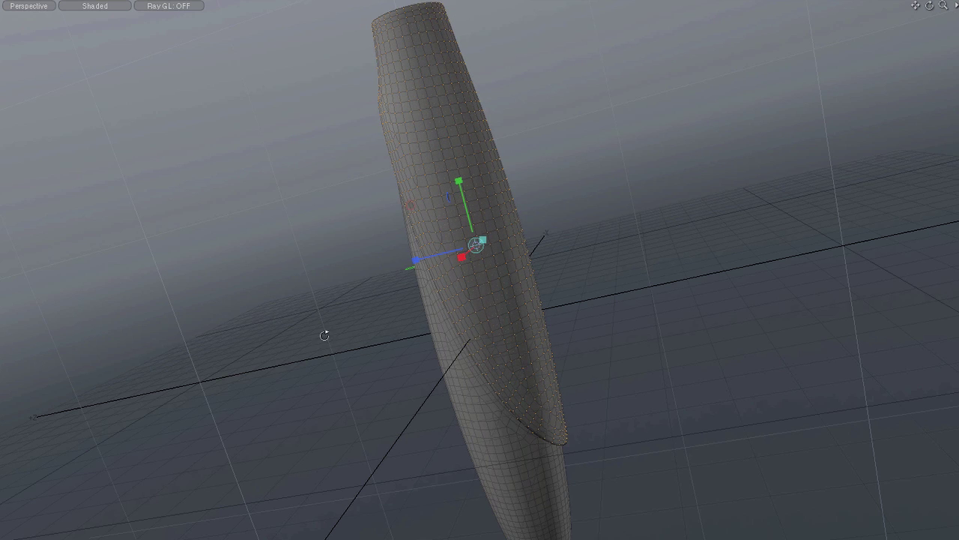
Try enlarging the selected region's vertices overall and widening them along Z through the gBoFallOff-Invert falloff.
left_click_drag(325, 335, 732, 293, "alt")
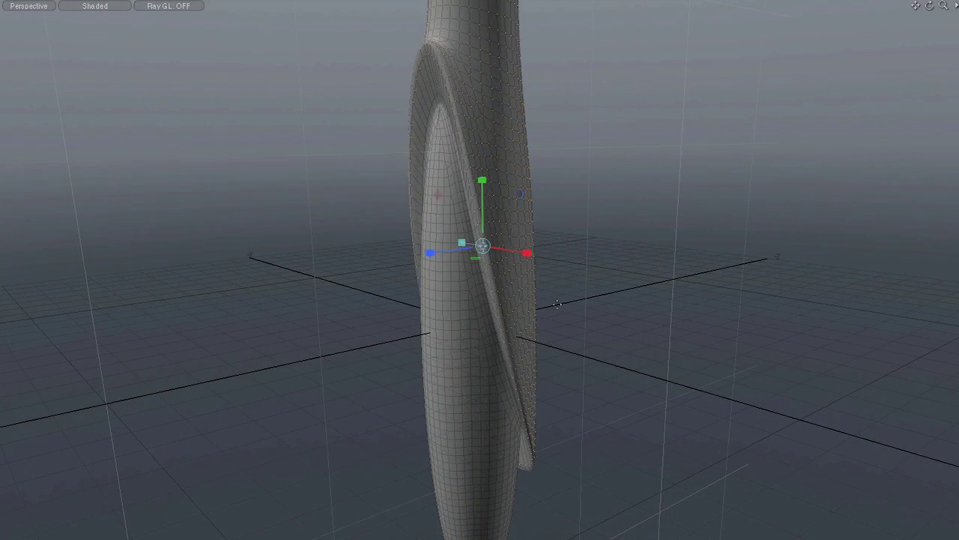
left_click_drag(488, 256, 560, 304, "alt")
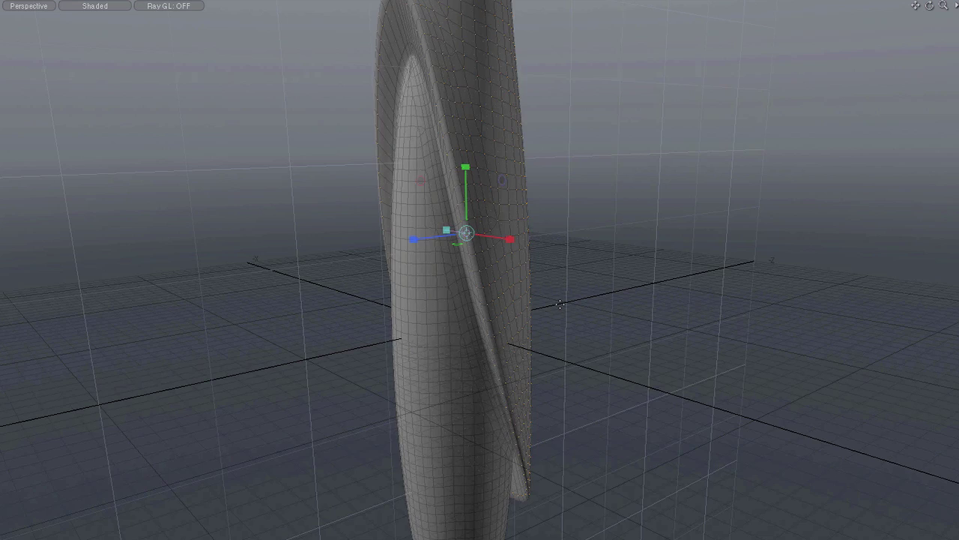
scroll(560, 304, "down", 3)
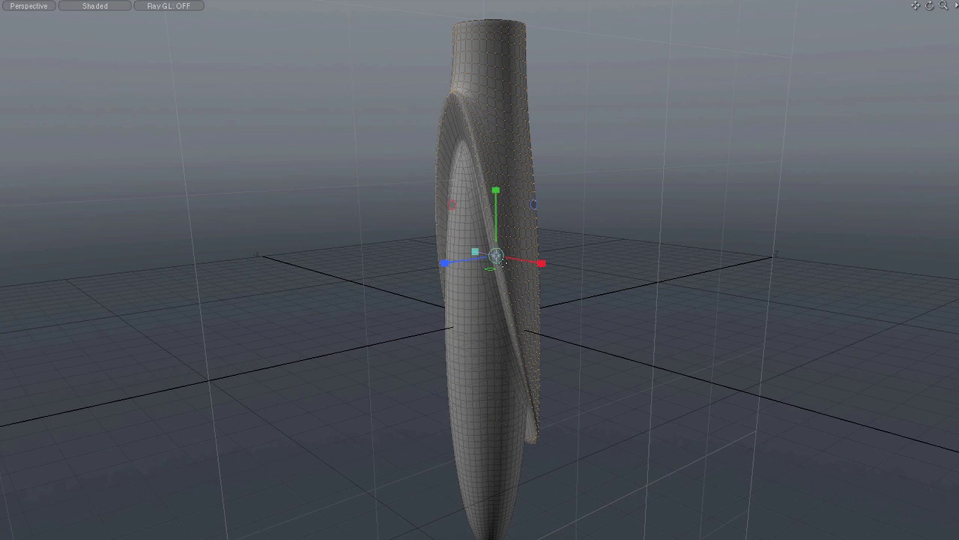
left_click_drag(501, 262, 457, 263)
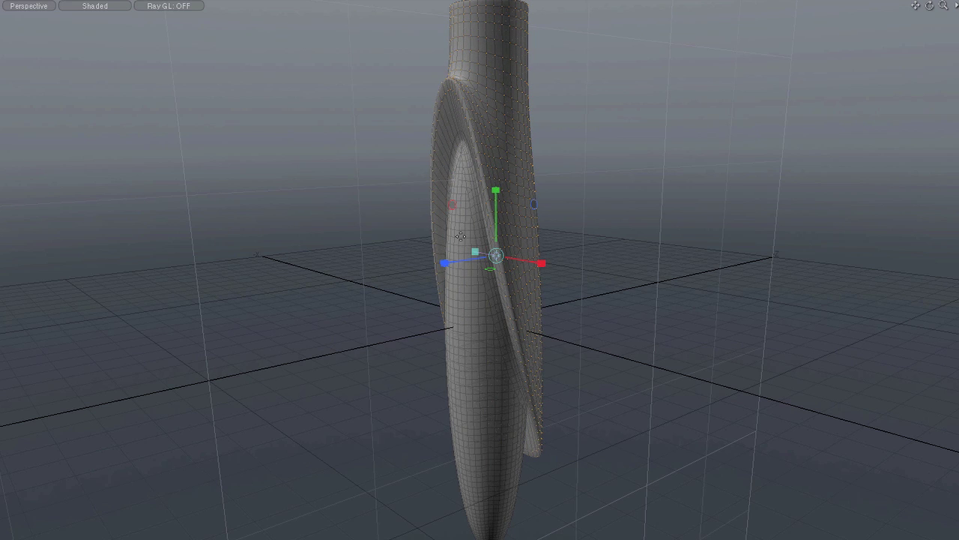
left_click_drag(450, 261, 415, 267)
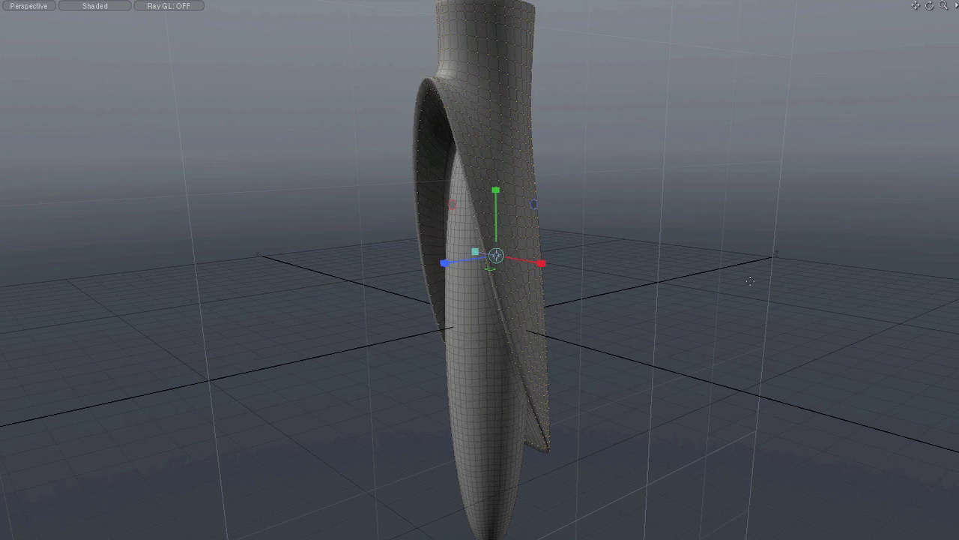
left_click_drag(758, 280, 814, 324, "alt")
left_click_drag(213, 218, 606, 232, "alt")
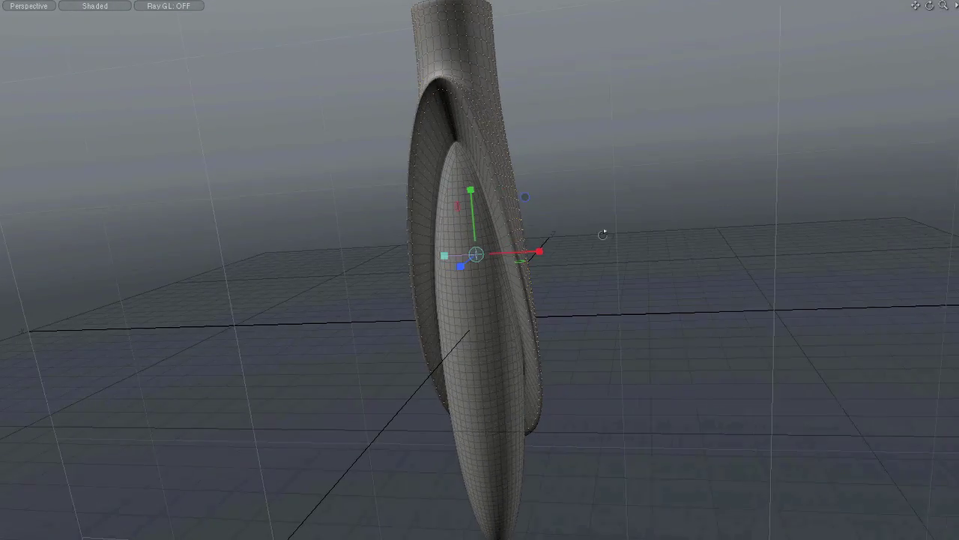
left_click_drag(524, 301, 394, 504, "alt")
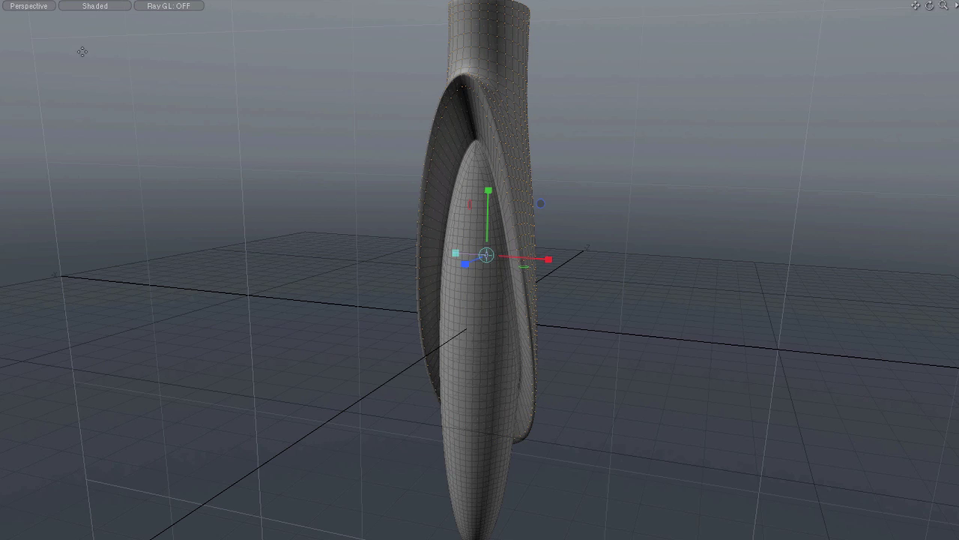
Inspect the gBoFallOff-Invert weighting on the deformed pen in Vertex Map shading, then restore Shaded display.
left_click(86, 8)
left_click(81, 25)
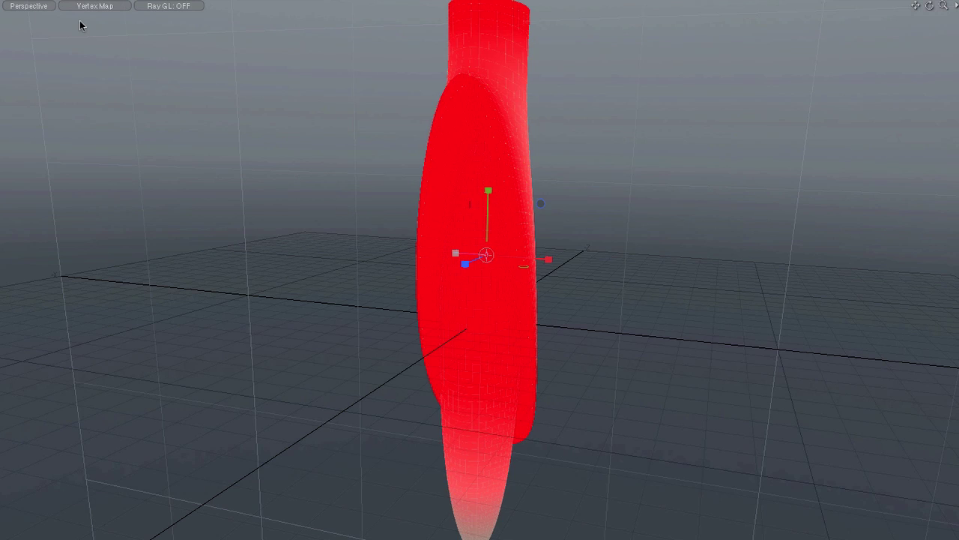
left_click_drag(728, 308, 246, 300, "alt")
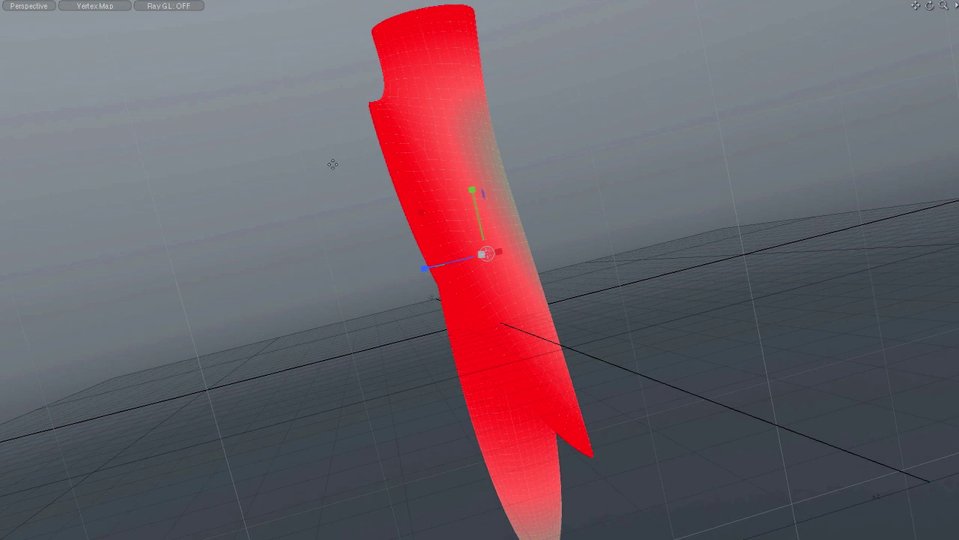
left_click(109, 16)
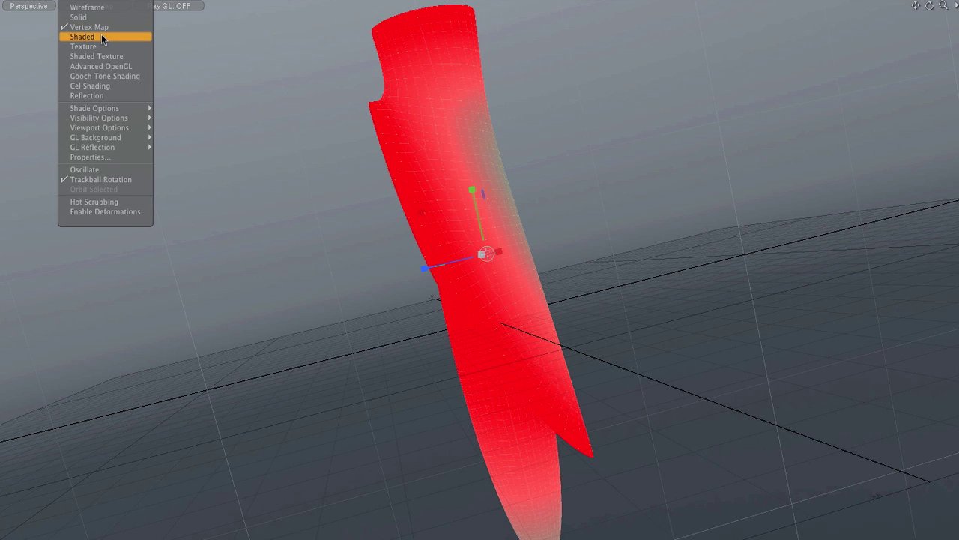
left_click(101, 36)
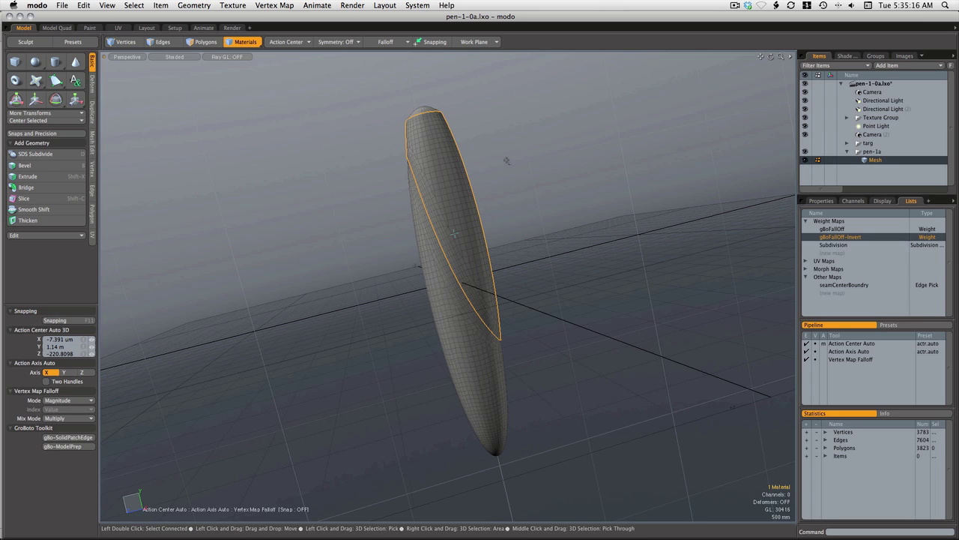
Run the gBot-Patch-SeamSlice-5.pl script on the selected material region, slicing its seams with the 4-Seam Rows : 1-Slice each option.
left_click(506, 161)
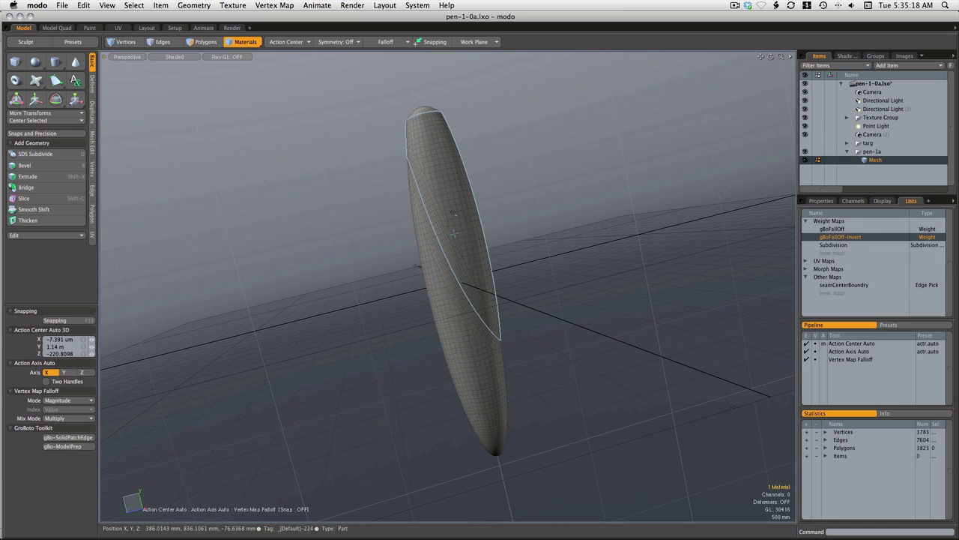
key("super+z")
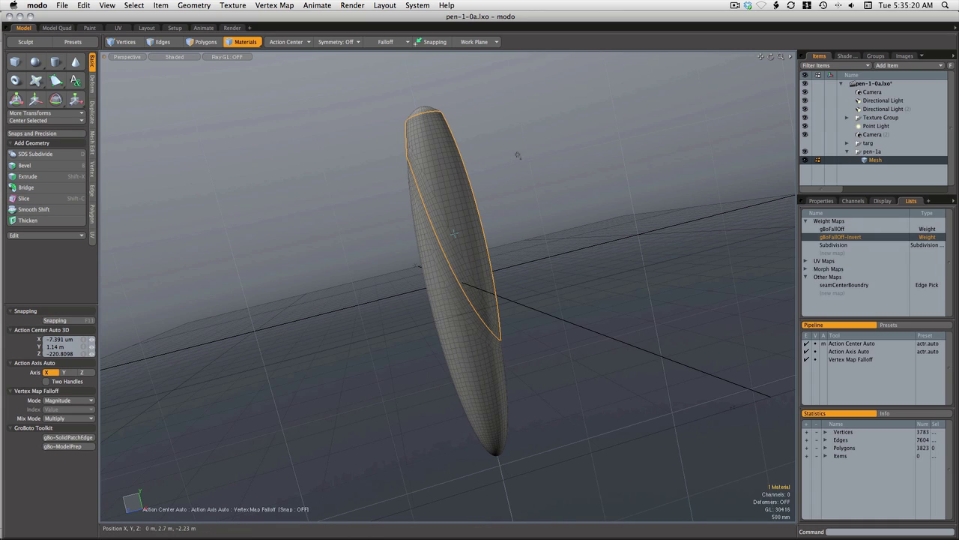
left_click(420, 6)
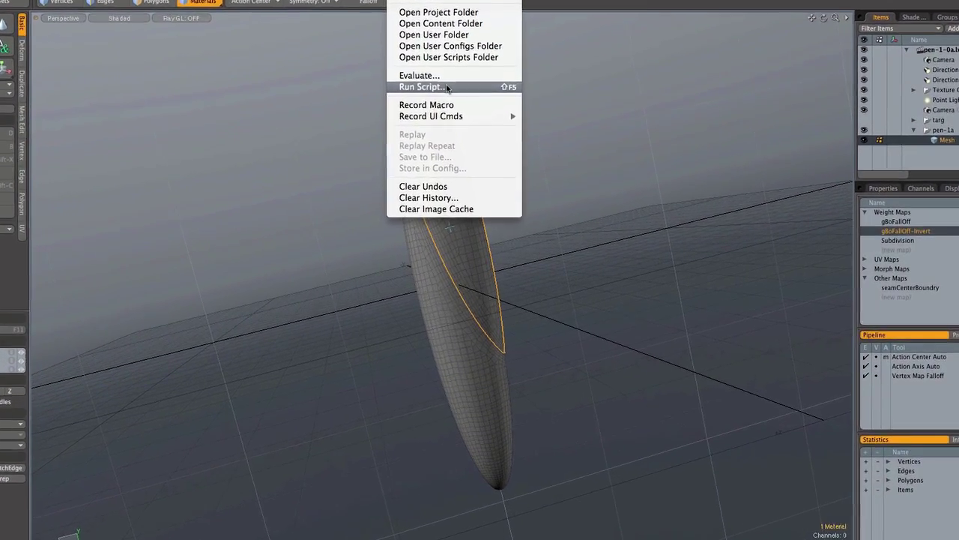
left_click(446, 89)
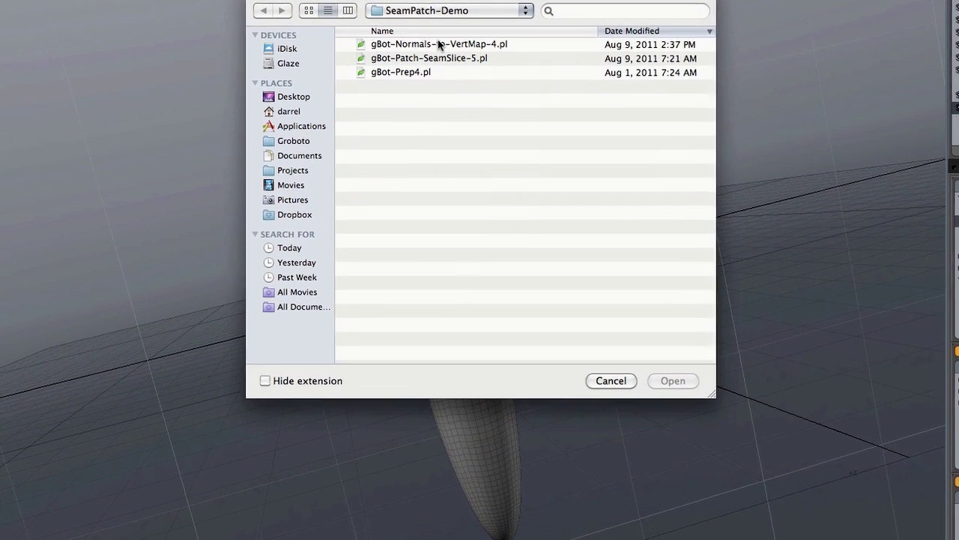
left_click(437, 55)
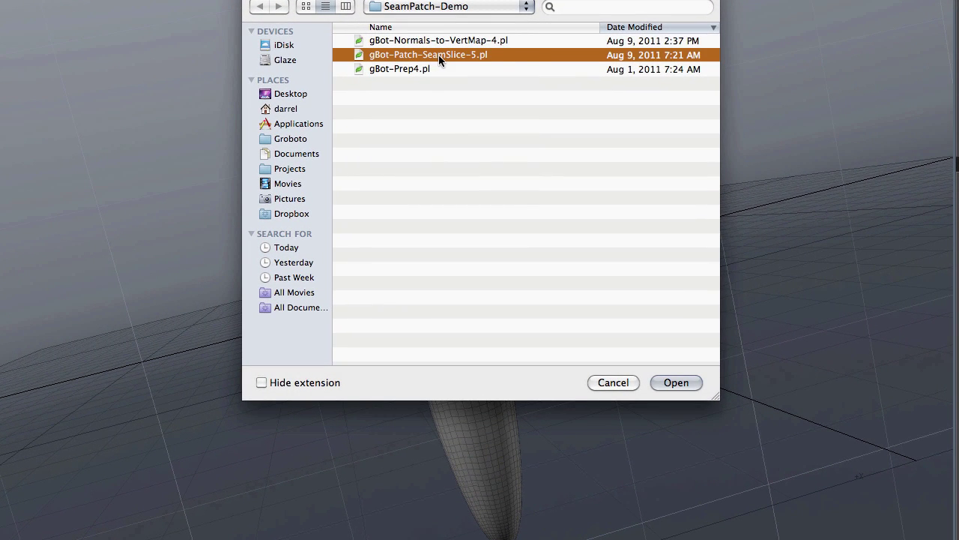
double_click(536, 57)
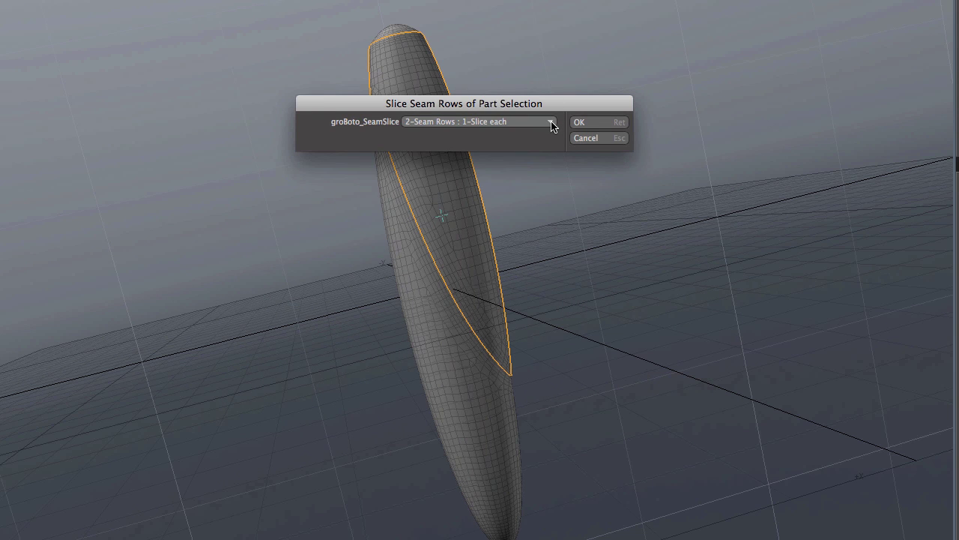
left_click(552, 126)
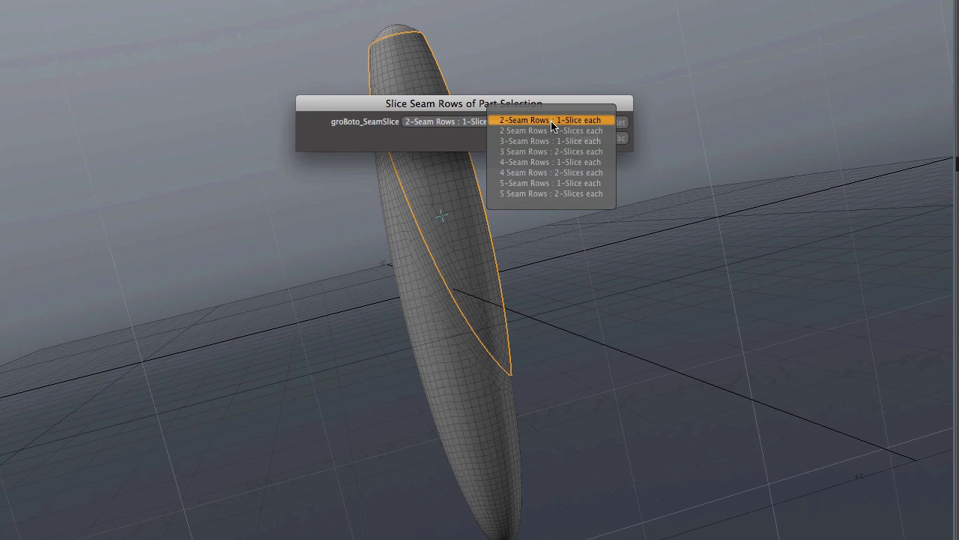
left_click(567, 162)
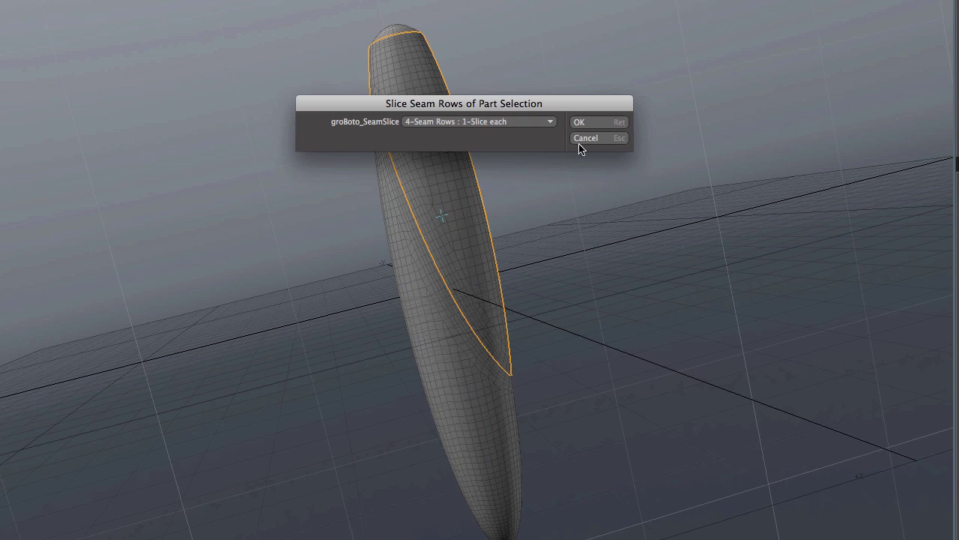
left_click(590, 122)
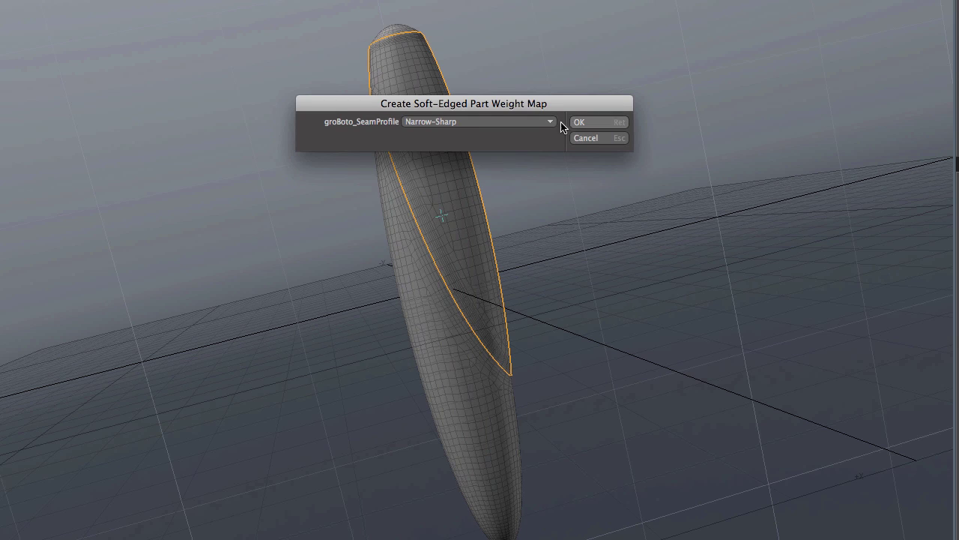
Choose a seam profile for the soft-edged part weight map and set the created map as the falloff.
left_click(553, 123)
left_click(582, 132)
left_click(580, 125)
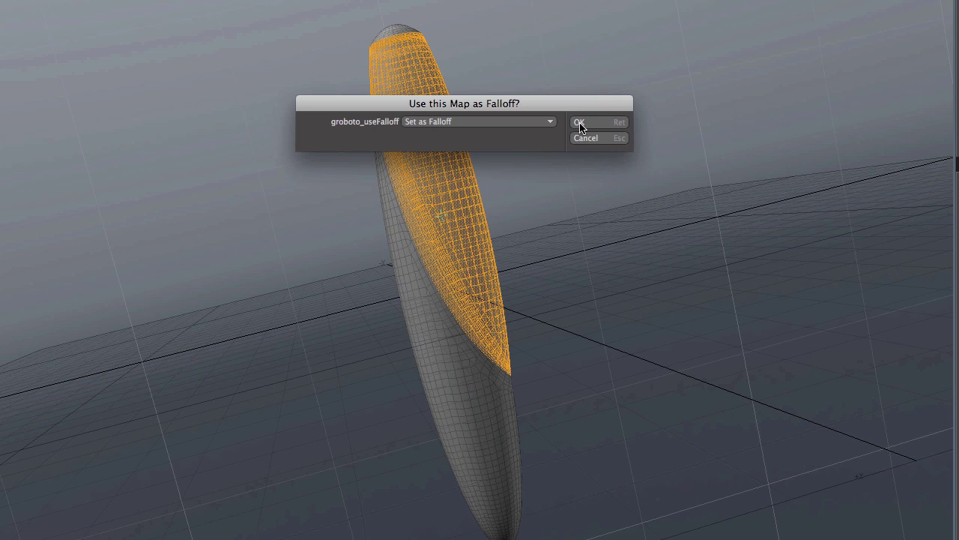
left_click(580, 125)
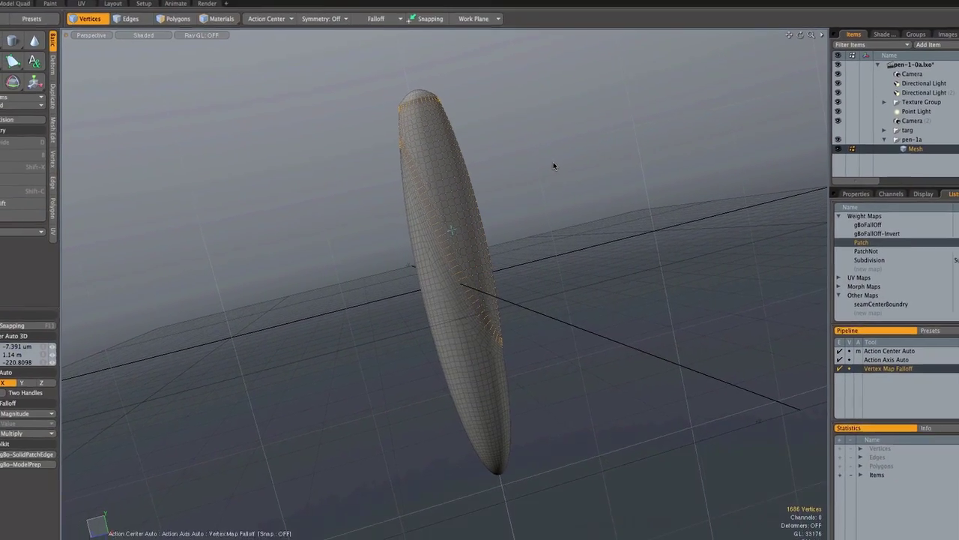
Compare the Patch and PatchNot weight maps in Vertex Map shading and examine the Patch map's transition close up along the seam.
left_click(144, 36)
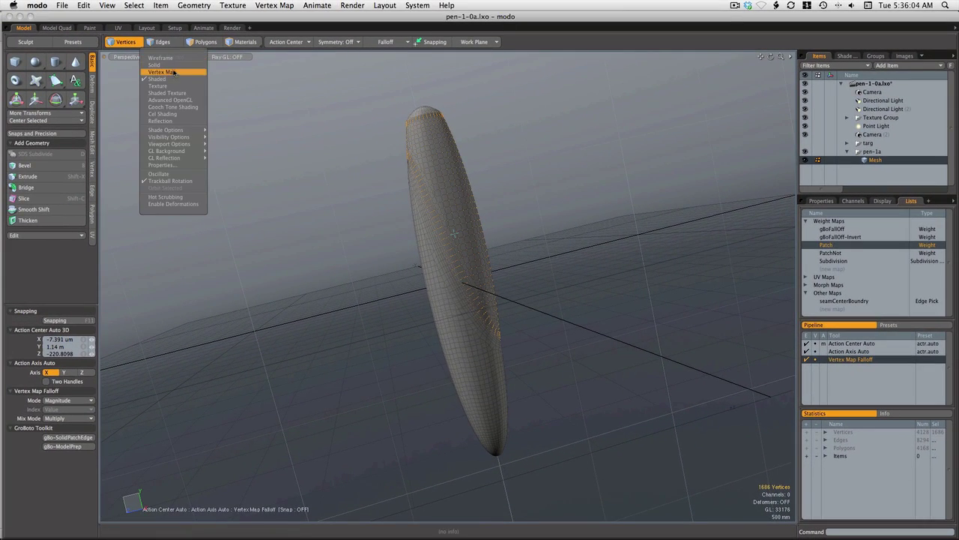
left_click(162, 72)
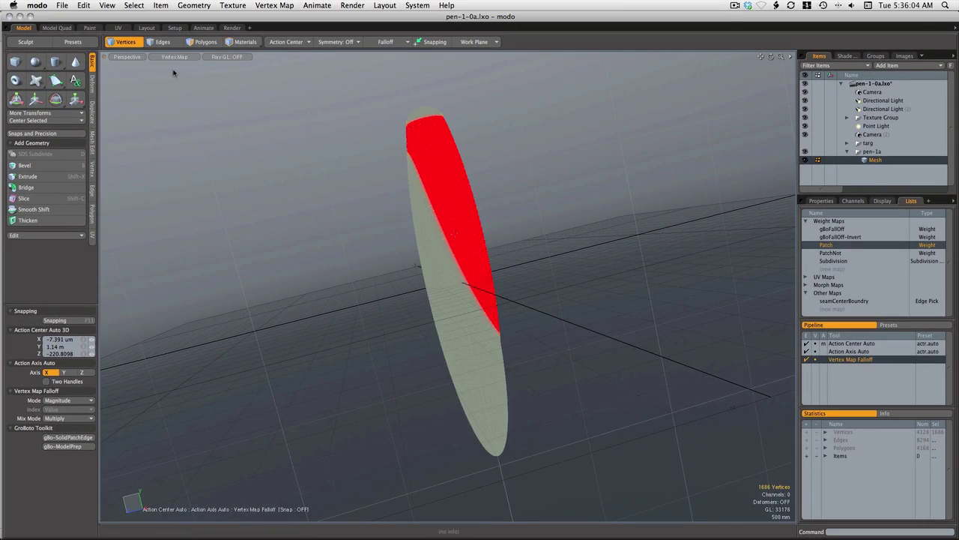
left_click(831, 254)
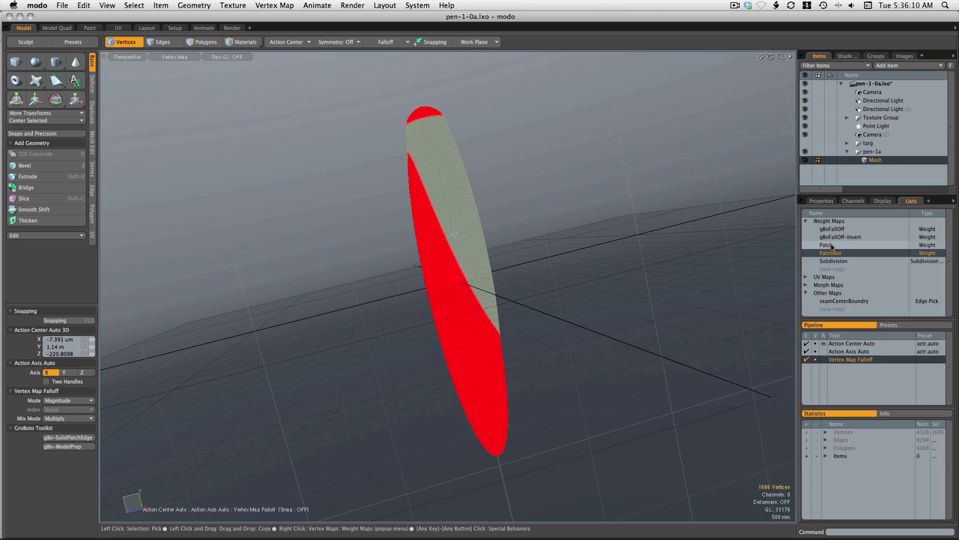
left_click(829, 245)
scroll(456, 256, "down", 3)
scroll(457, 256, "up", 4)
scroll(457, 257, "up", 8)
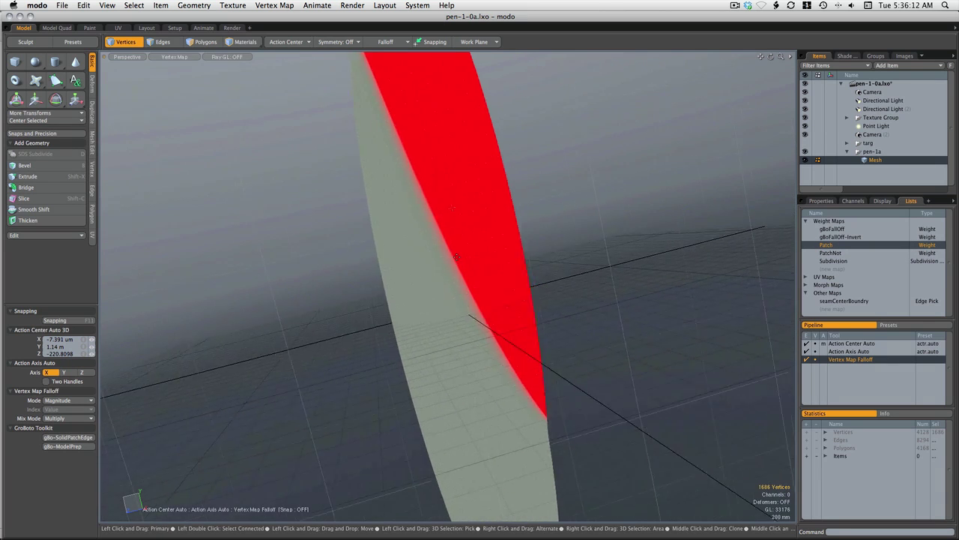
left_click_drag(456, 258, 443, 266, "alt")
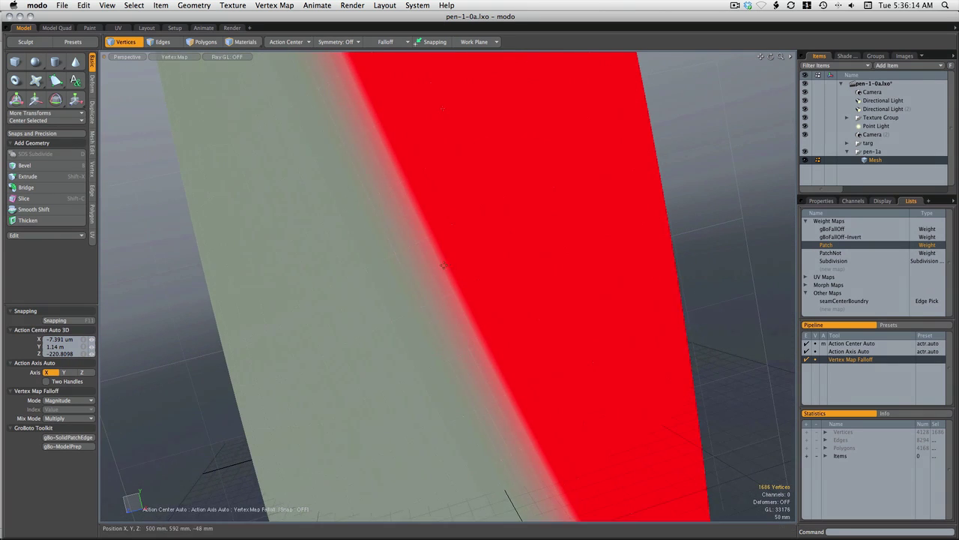
scroll(448, 286, "up", 3)
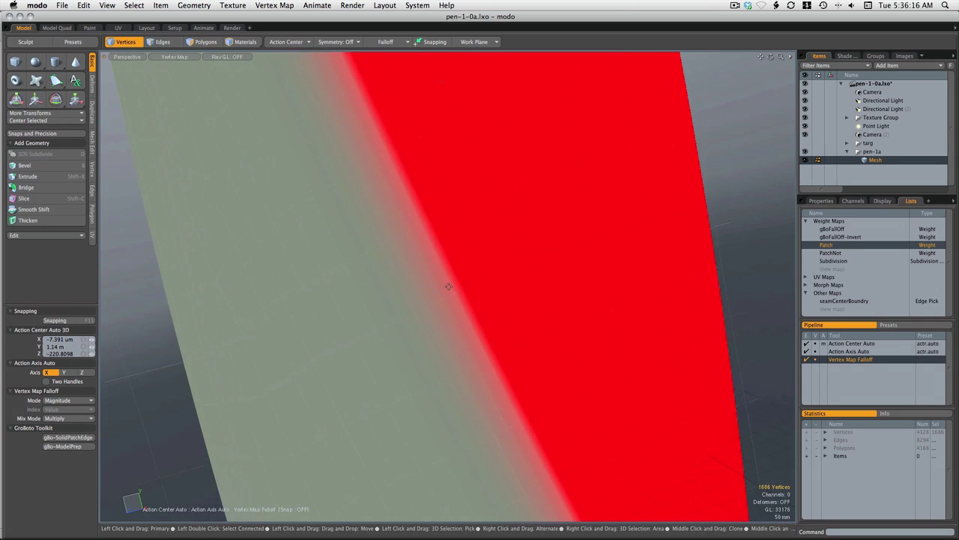
scroll(448, 286, "down", 5)
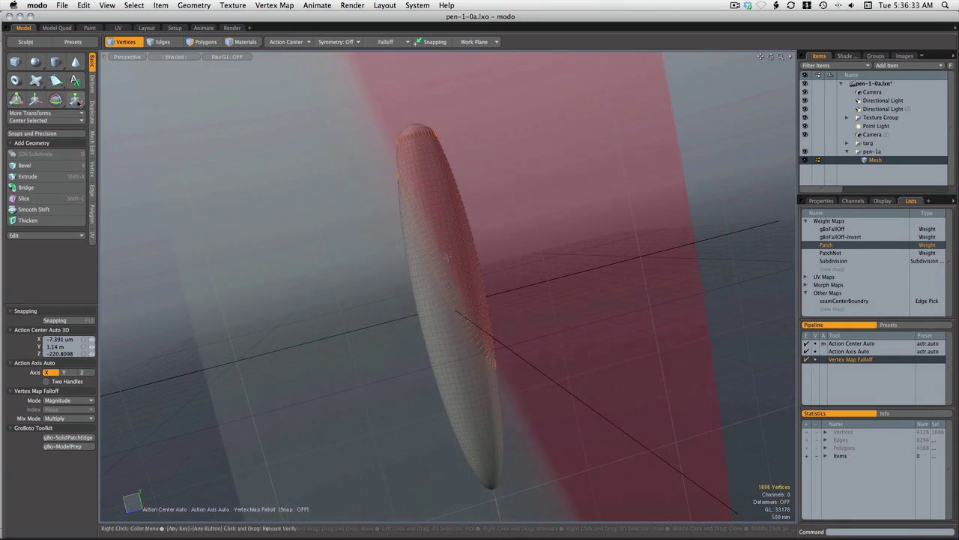
Scale up the seamed patch's vertices with the Transform tool through the Patch falloff and check the raised edge from several sides.
left_click(78, 100)
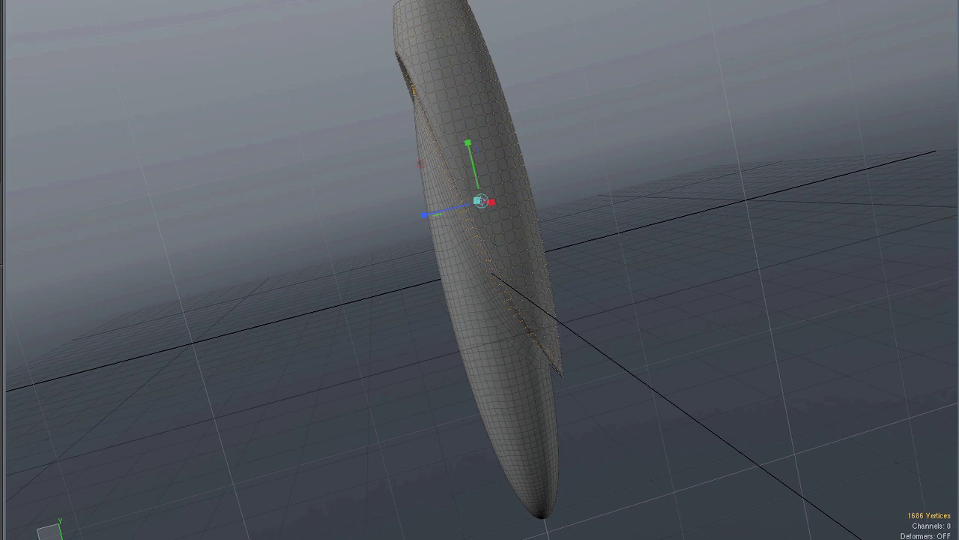
left_click_drag(442, 235, 397, 235)
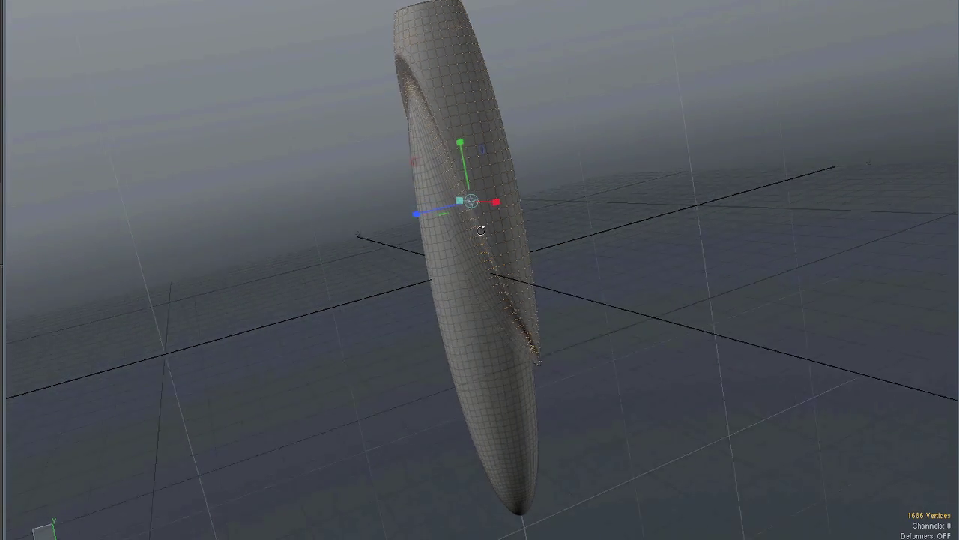
middle_click_drag(480, 230, 751, 207)
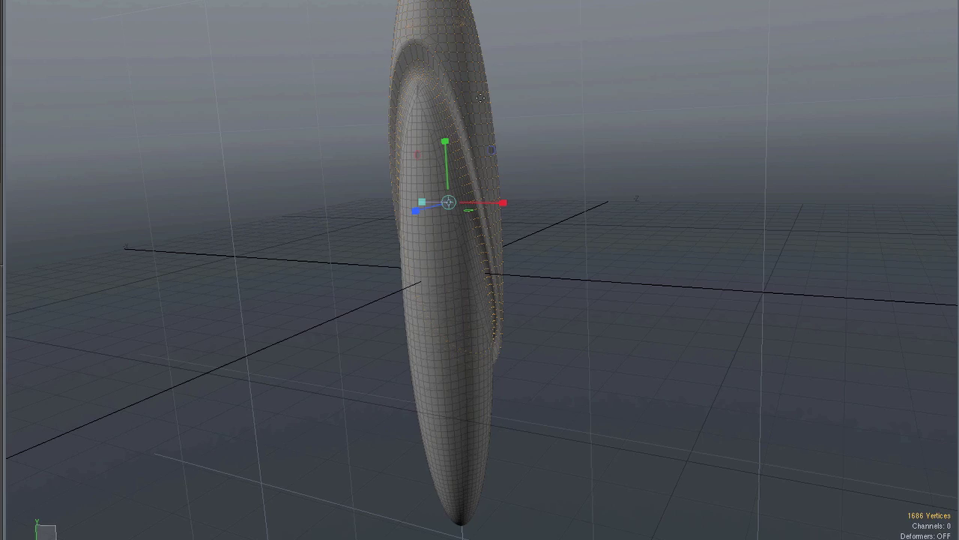
left_click_drag(615, 170, 443, 211, "alt")
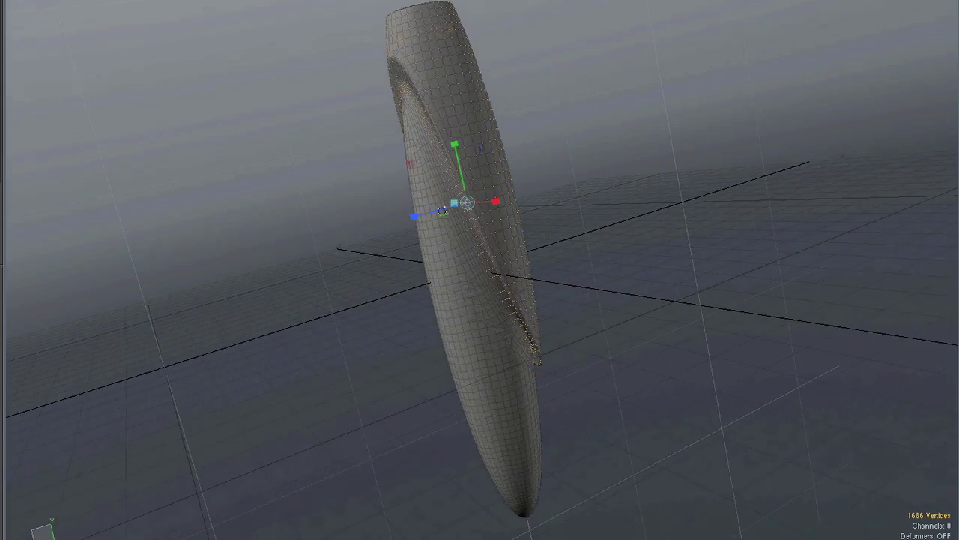
middle_click_drag(443, 211, 626, 179)
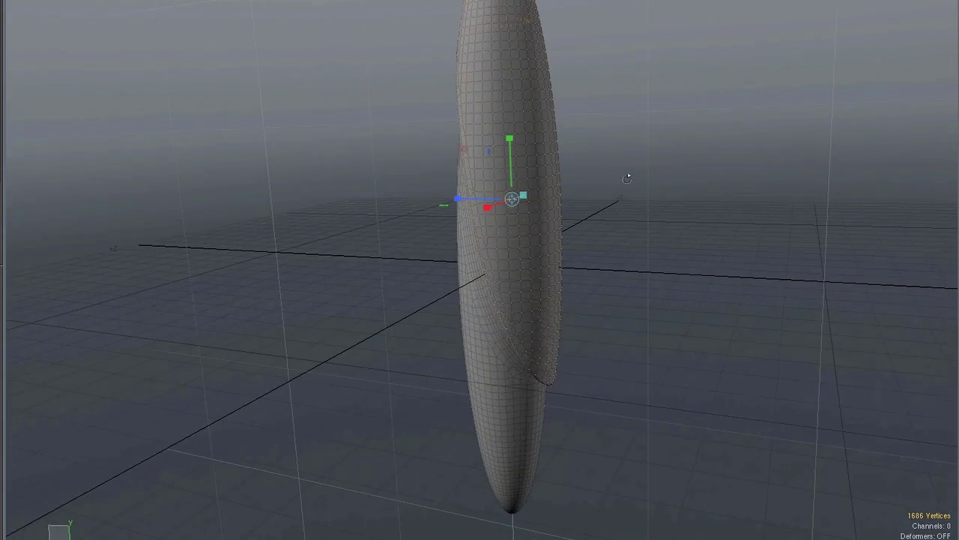
middle_click_drag(441, 292, 728, 225)
middle_click_drag(334, 245, 561, 347)
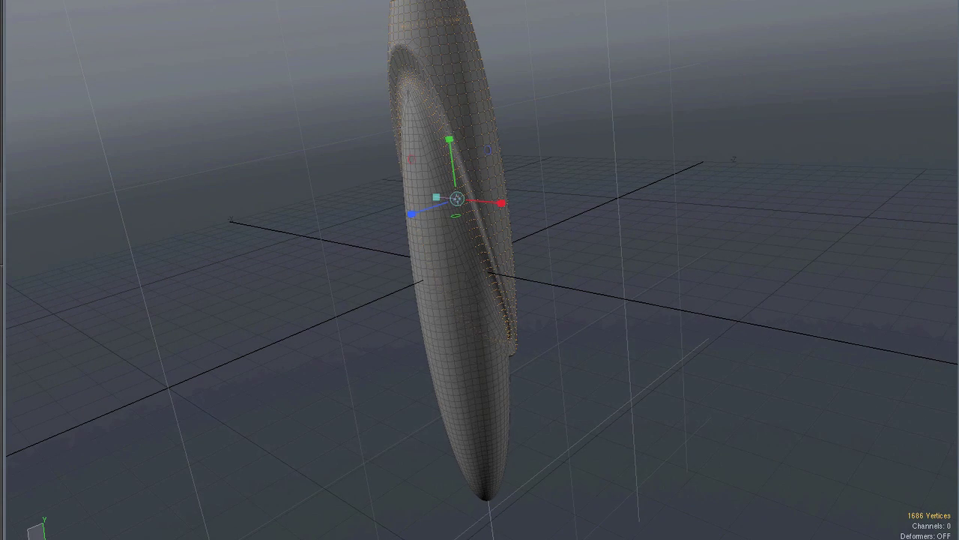
Scale up the seamed patch uniformly and along its Z axis through the Patch falloff.
left_click_drag(562, 347, 517, 337, "alt")
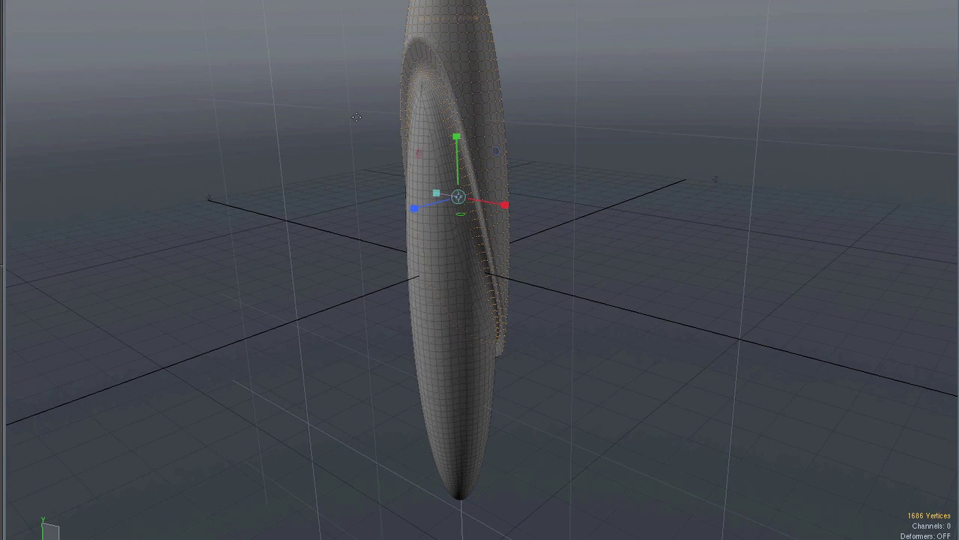
left_click_drag(462, 196, 465, 164)
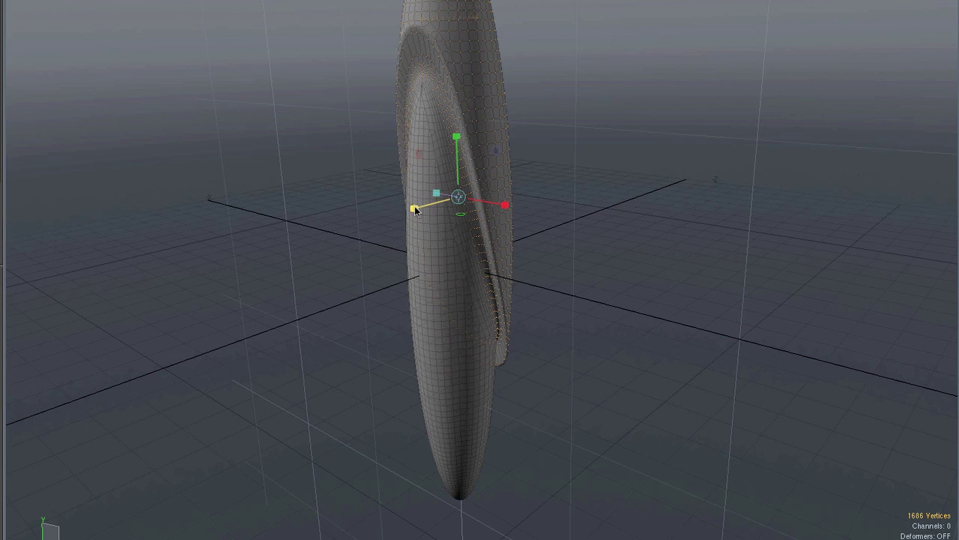
left_click_drag(417, 211, 412, 176)
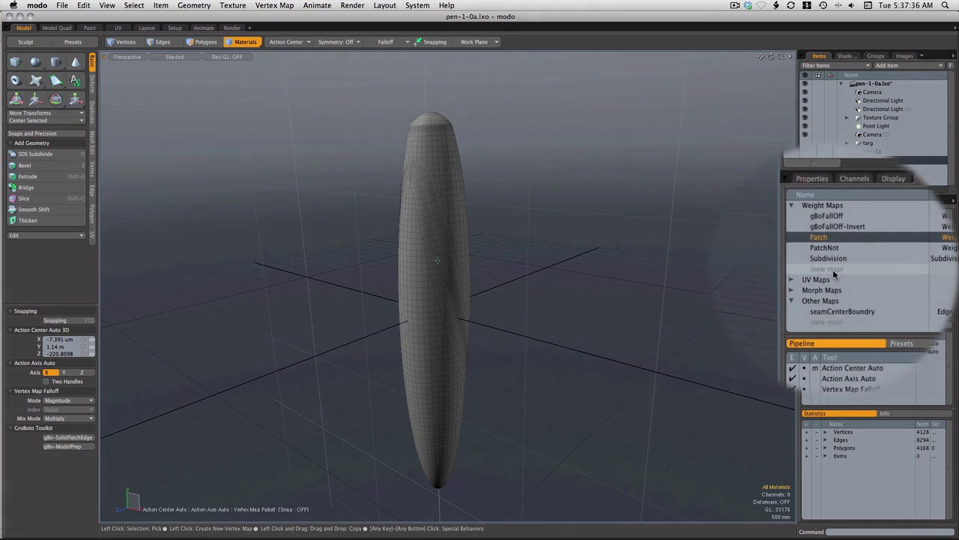
Create a new weight map named combo and display the mesh in Vertex Map shading.
left_click(832, 268)
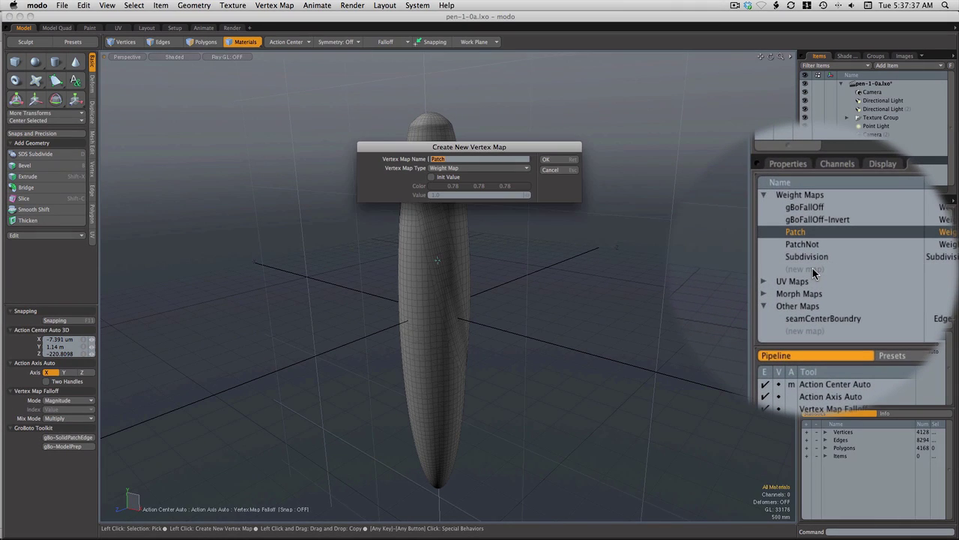
type("combo")
key("Return")
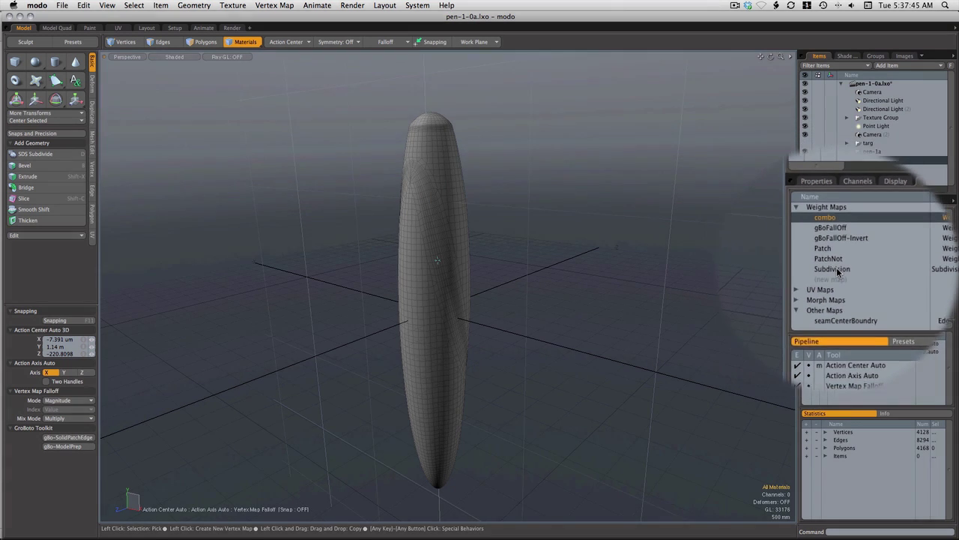
left_click(182, 59)
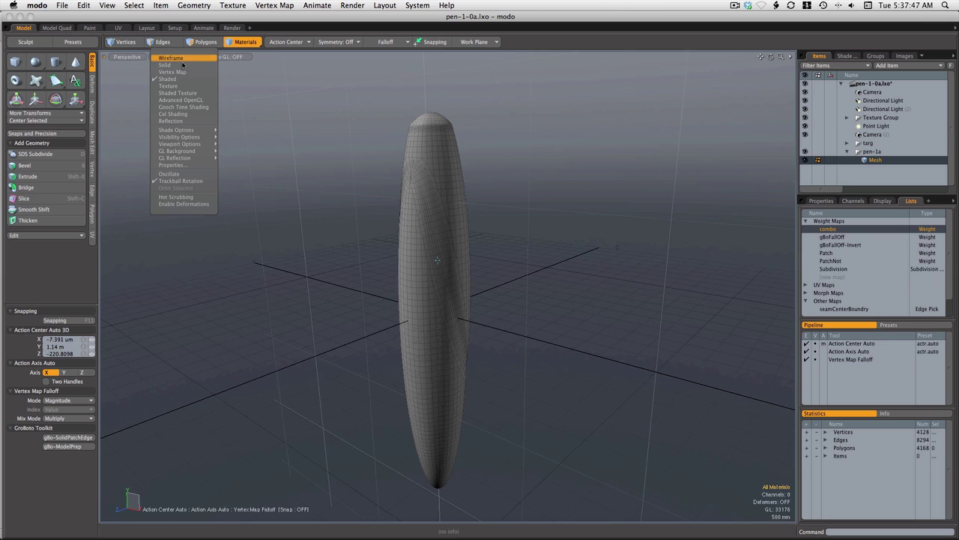
left_click(180, 71)
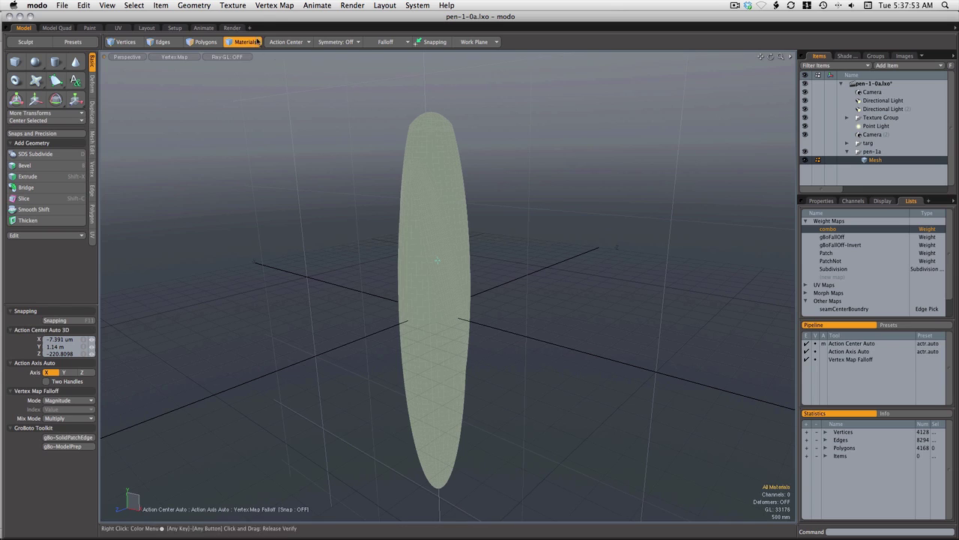
Start the vertex map Math Tool with combo as destination, Multiply as operation, gBoFallOff as Source A and Patch as Source B.
left_click(290, 8)
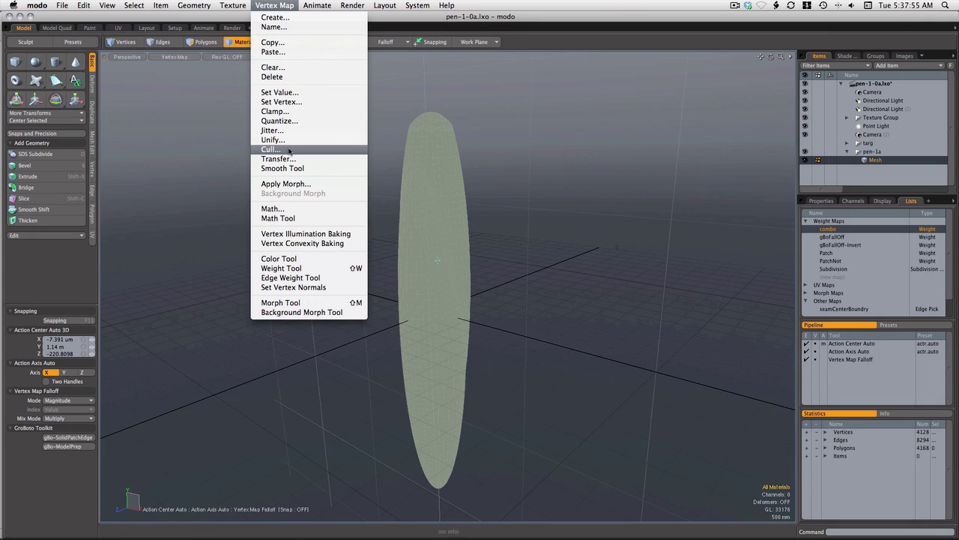
left_click(303, 219)
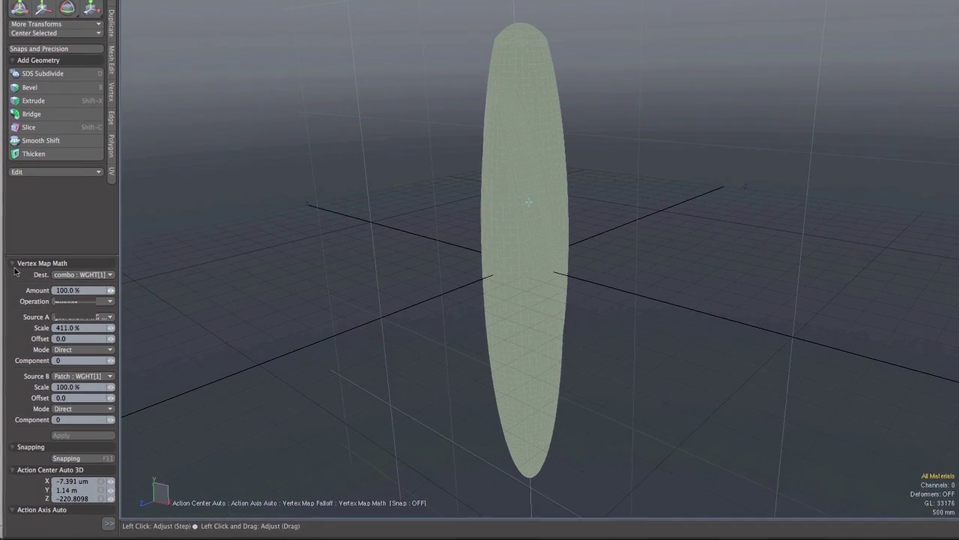
left_click(9, 310)
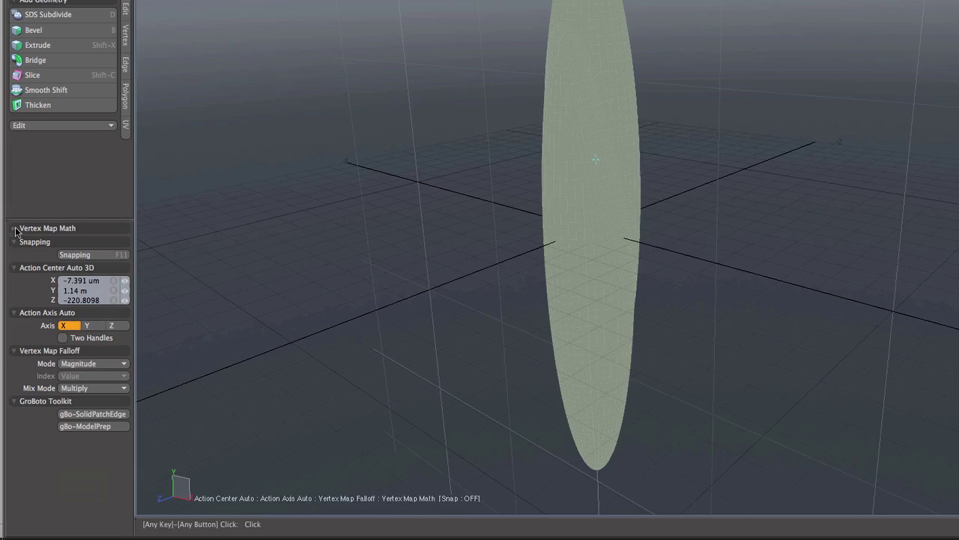
left_click(15, 229)
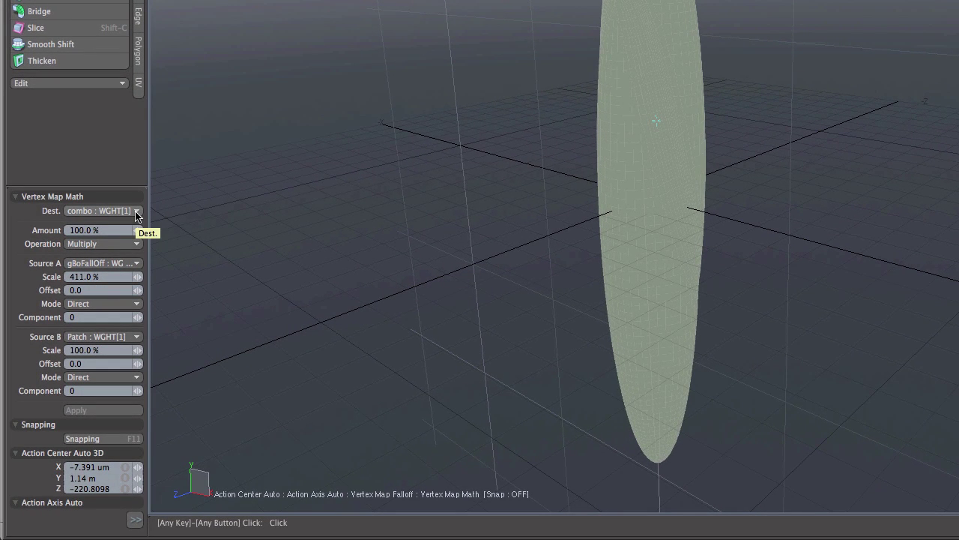
left_click(120, 263)
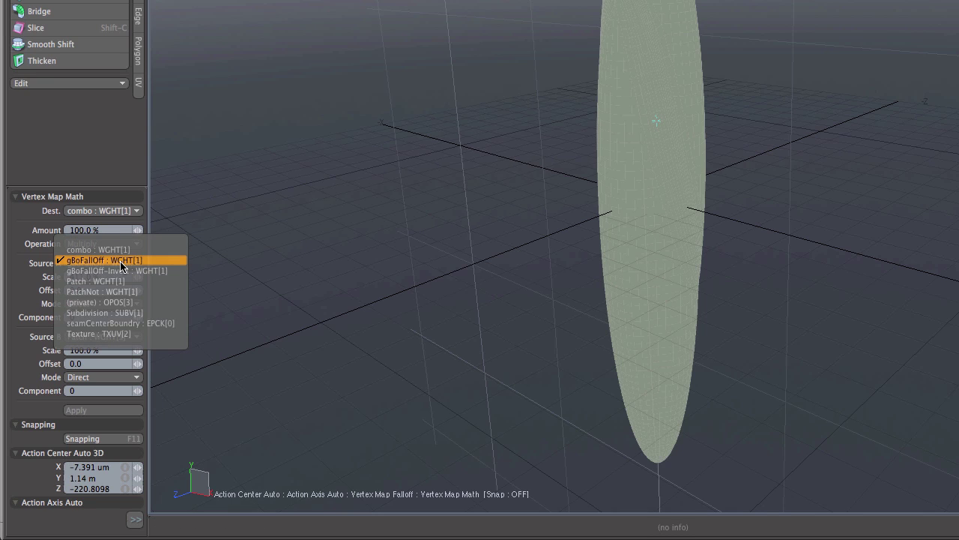
left_click(289, 272)
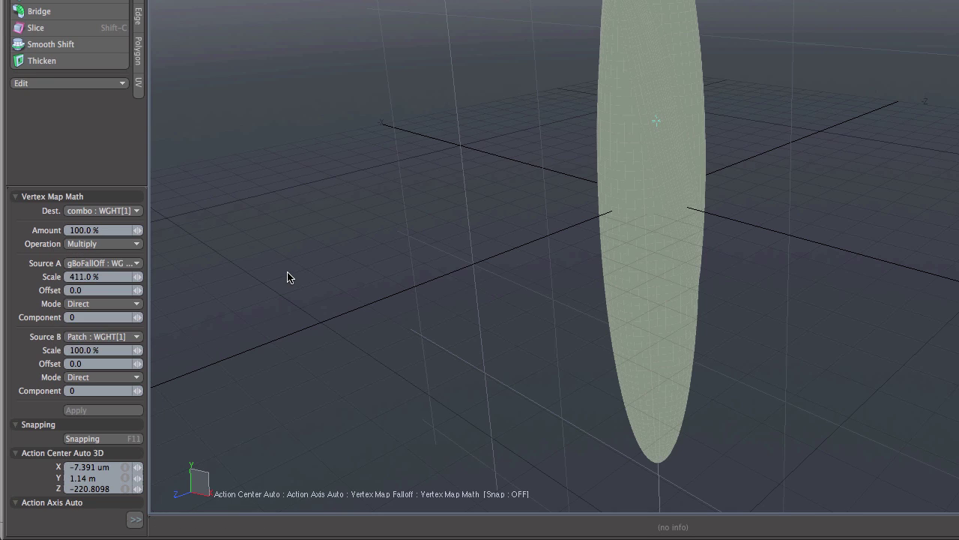
left_click(137, 338)
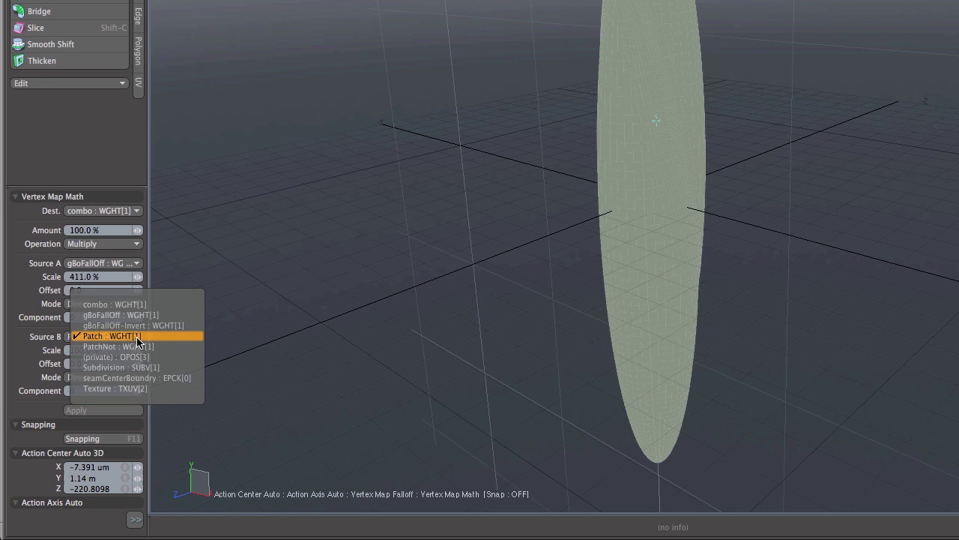
left_click(283, 341)
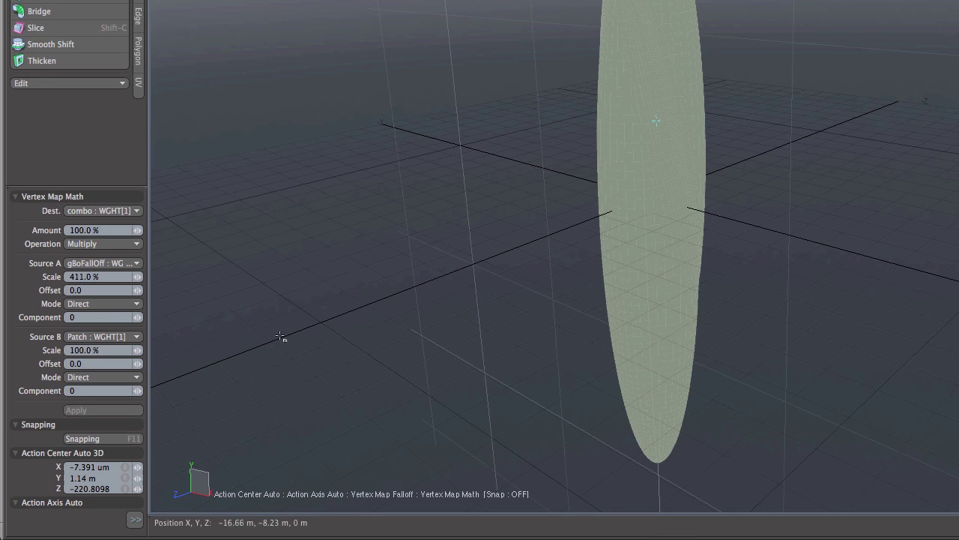
Set Source A's scale to 100% to multiply the two source maps into combo and inspect the blended weights.
left_click(109, 277)
type("100")
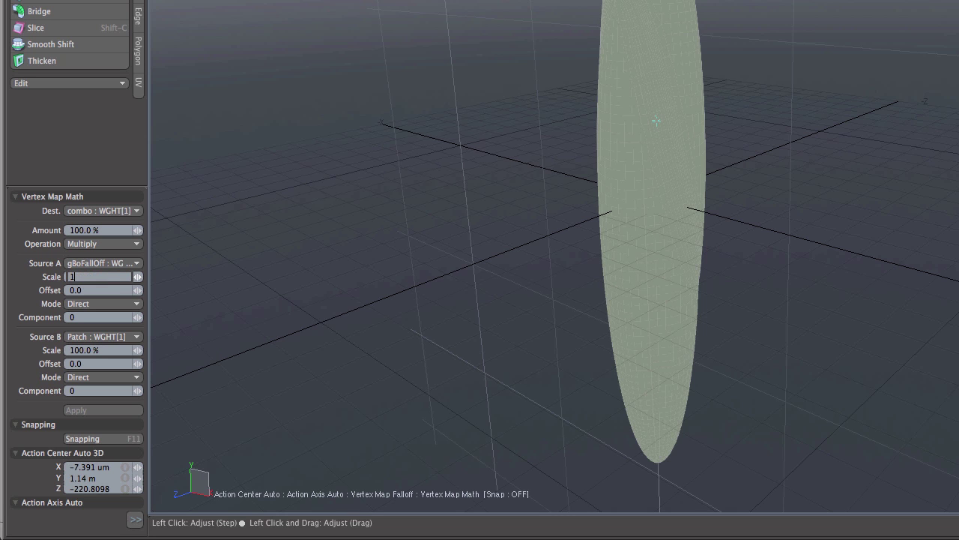
key("Tab")
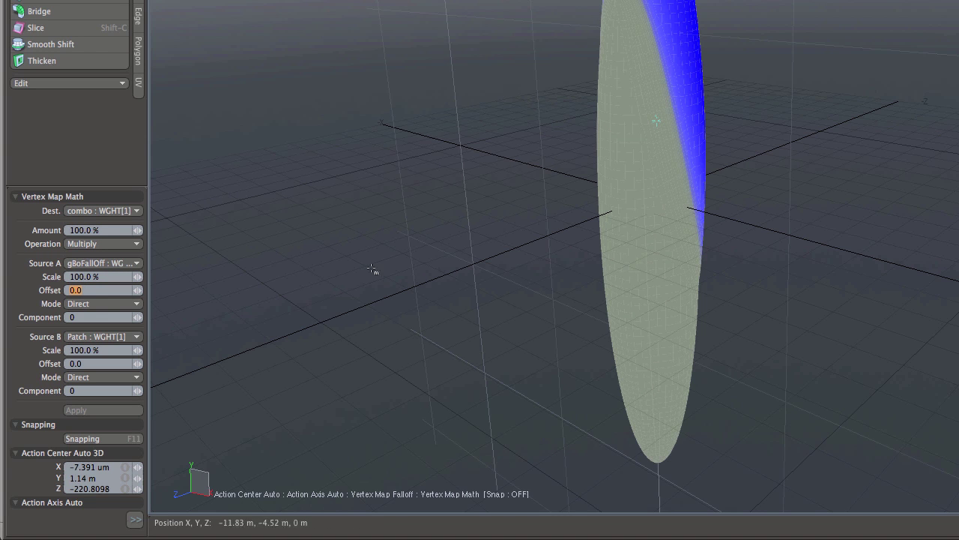
scroll(688, 250, "up", 5)
scroll(718, 222, "up", 5)
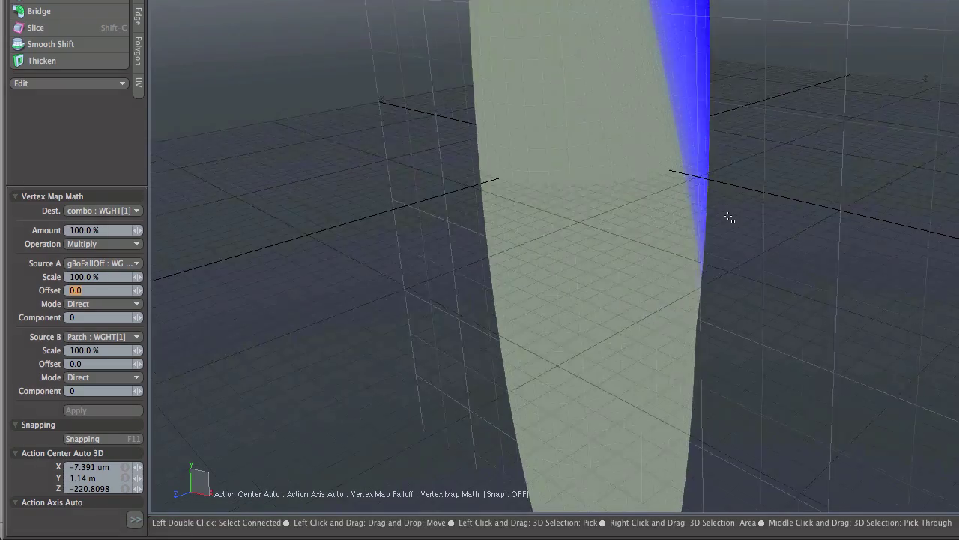
scroll(729, 219, "up", 3)
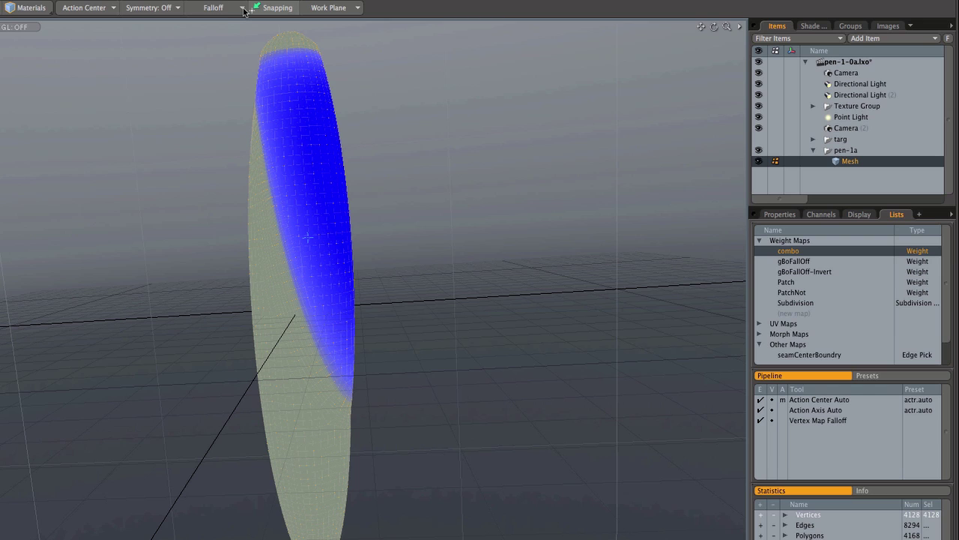
Move the pen mesh sideways with the Transform tool using the combo map as the Vertex Map falloff.
left_click(239, 10)
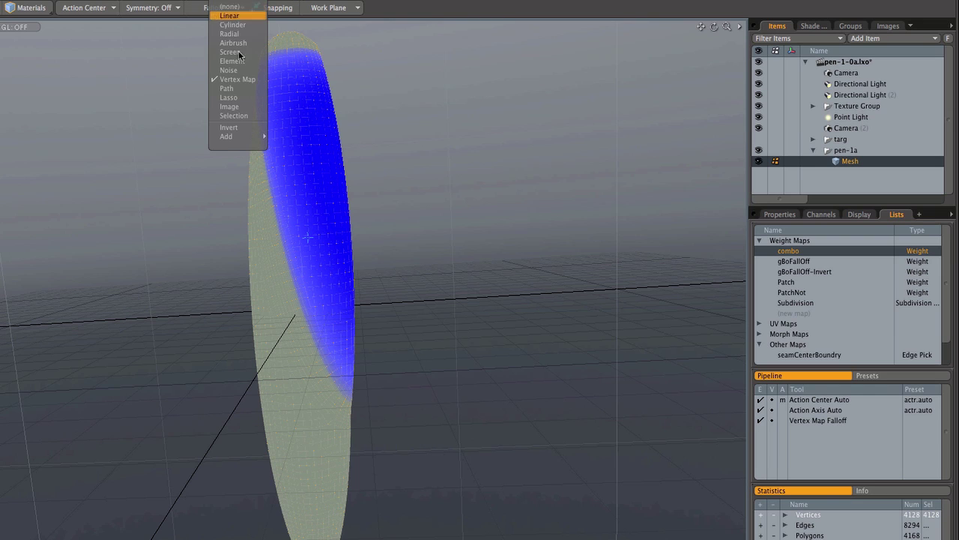
left_click(458, 130)
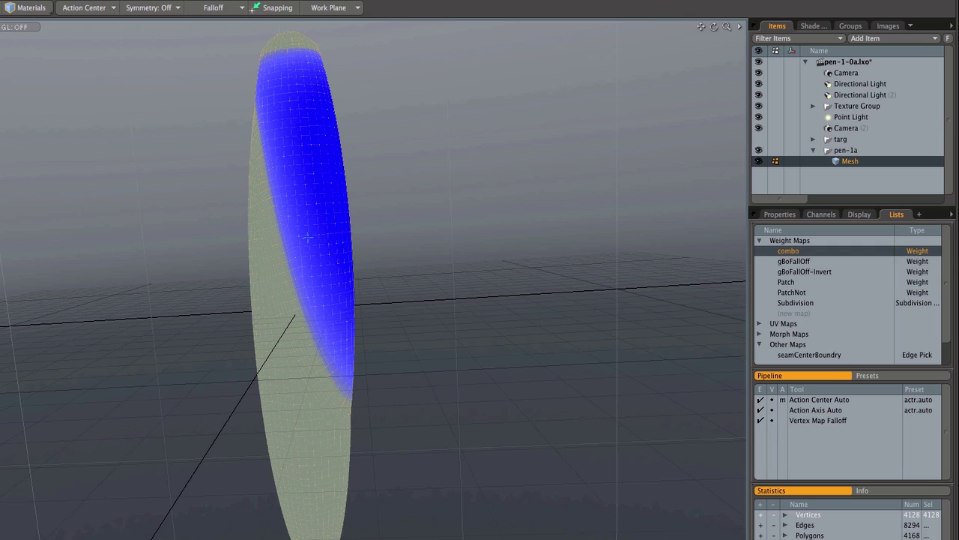
key("w")
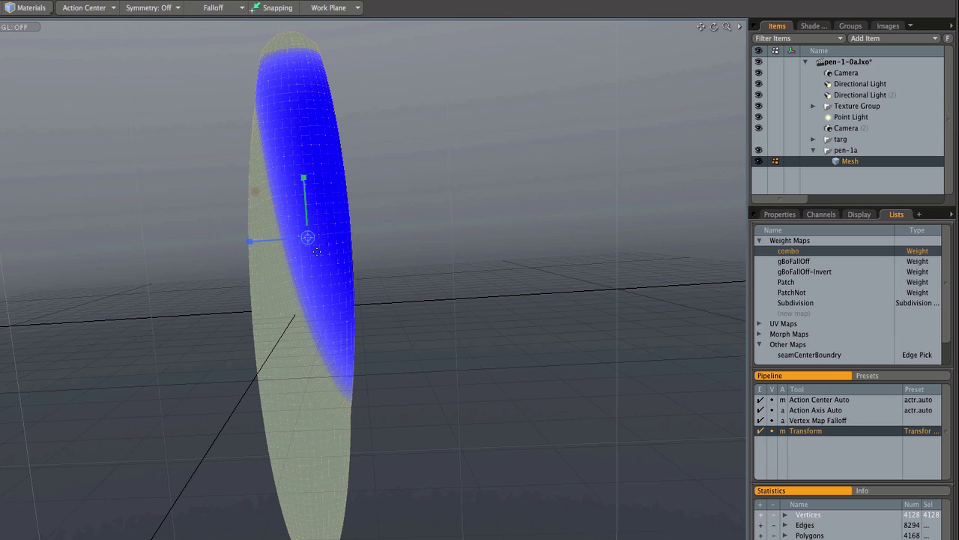
left_click_drag(311, 242, 231, 243)
scroll(424, 245, "up", 3)
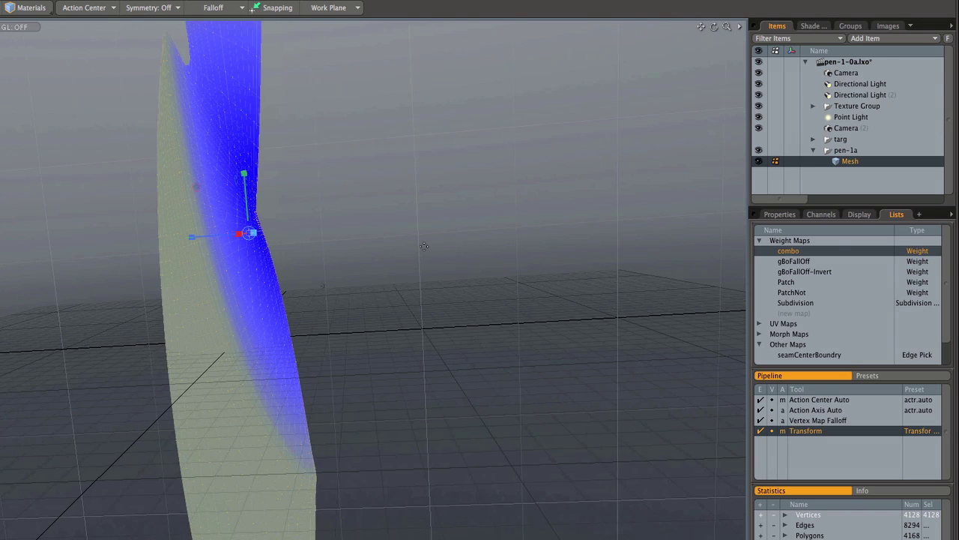
scroll(424, 246, "up", 2)
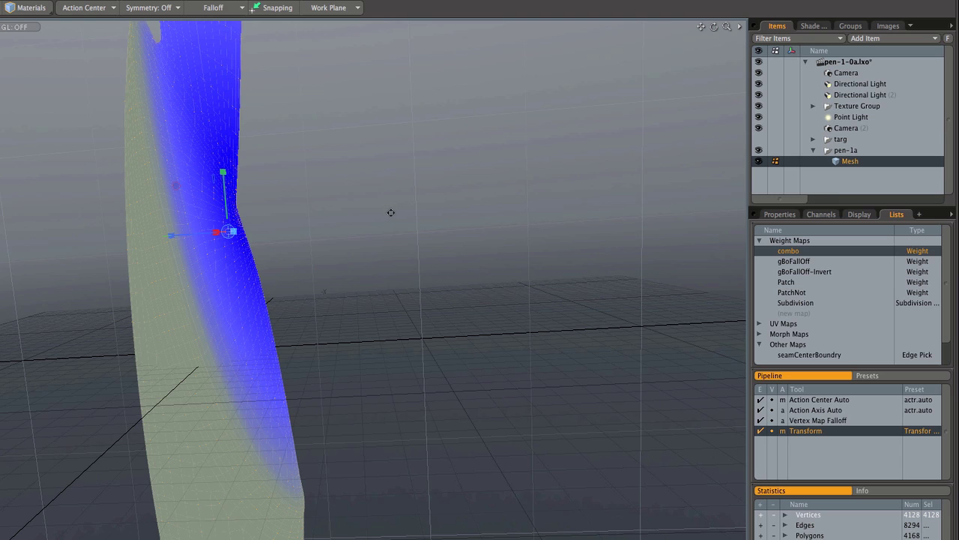
Pull the combo-weighted region strongly outward to the opposite side and compare the bend in Shaded and Vertex Map display.
left_click_drag(368, 205, 479, 371, "alt")
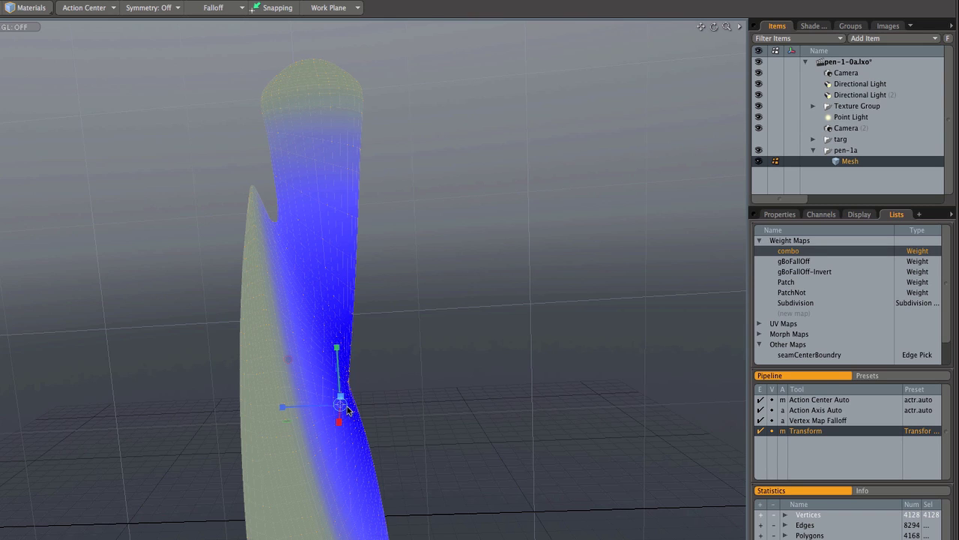
left_click_drag(349, 412, 502, 369)
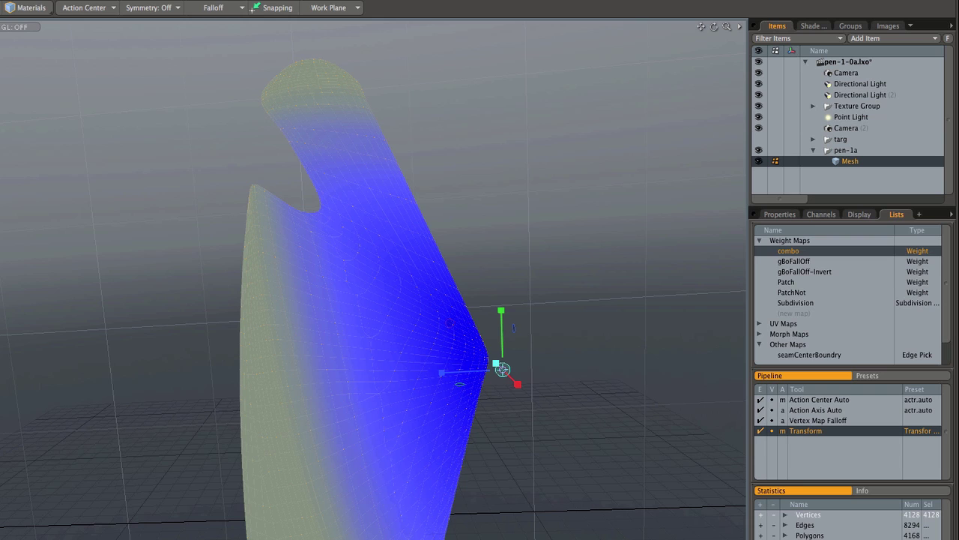
key("KP_5")
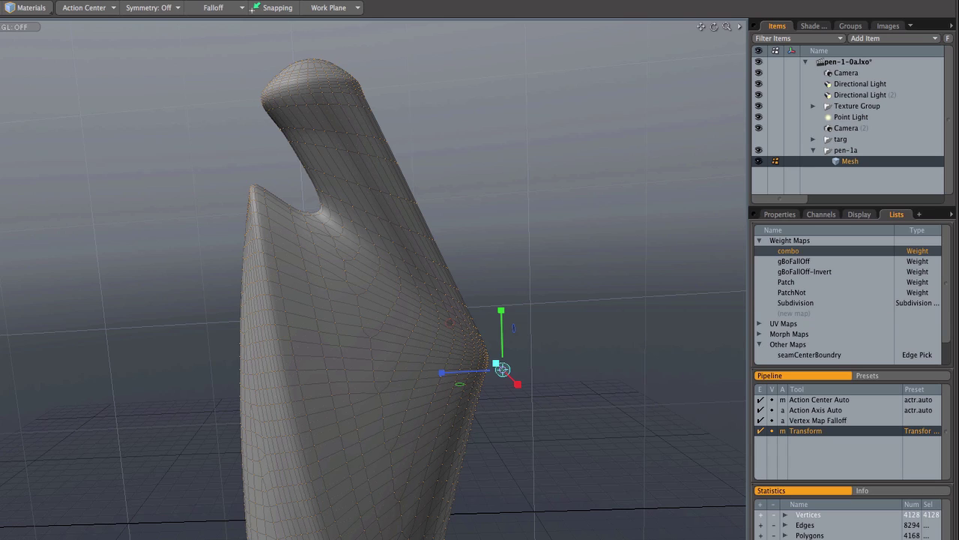
key("KP_6")
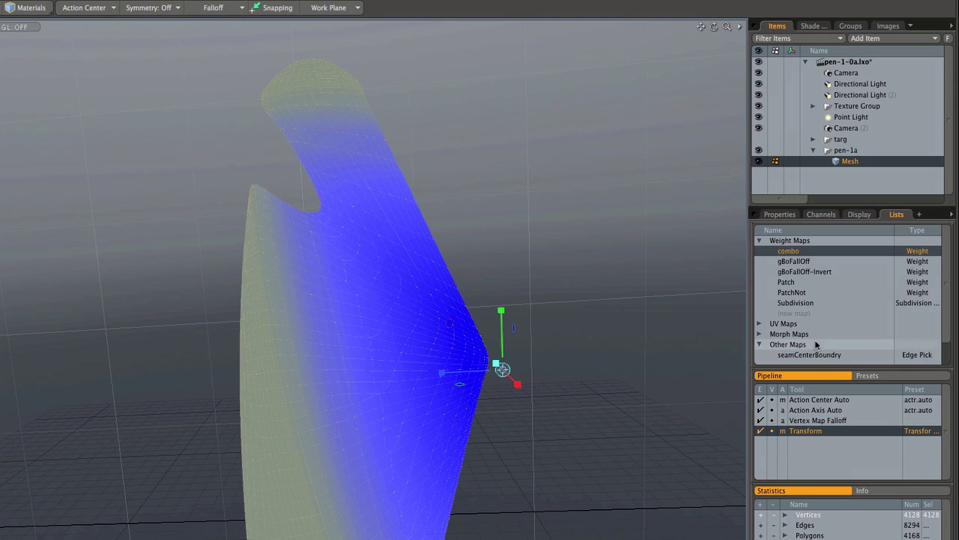